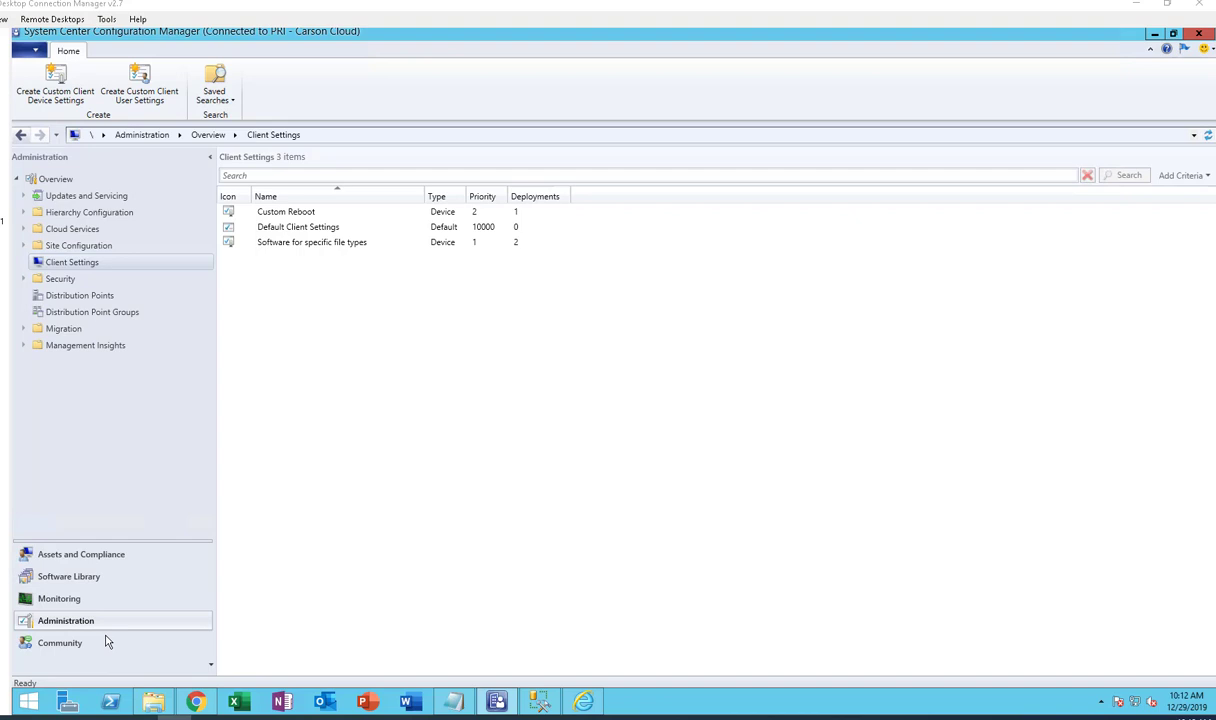
Check the server's Windows edition on the Control Panel System page and the Configuration Manager version in its About dialog.
left_click(30, 702)
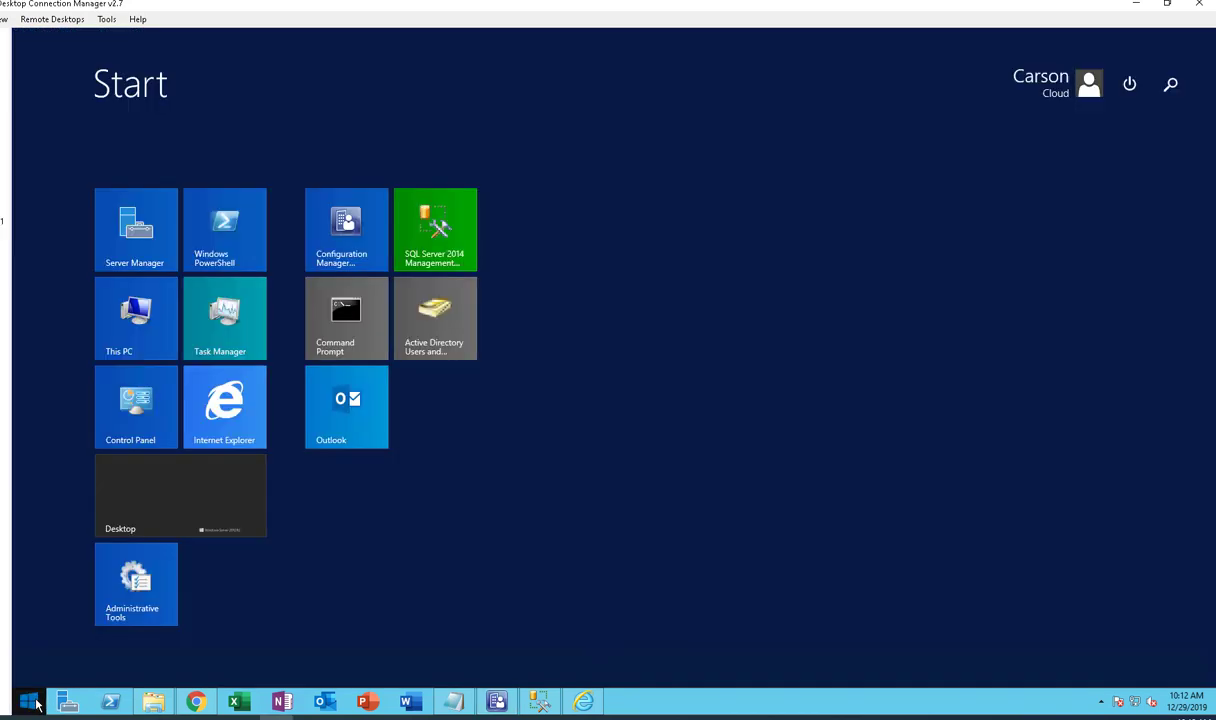
left_click(100, 386)
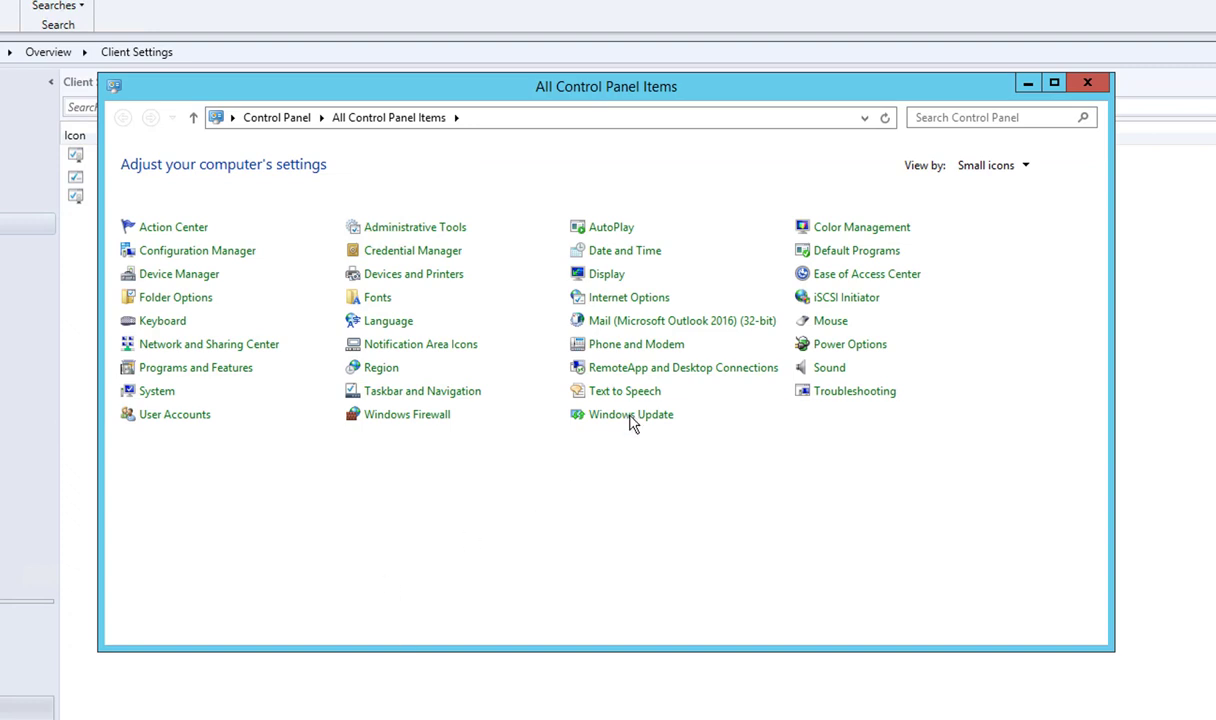
left_click(157, 392)
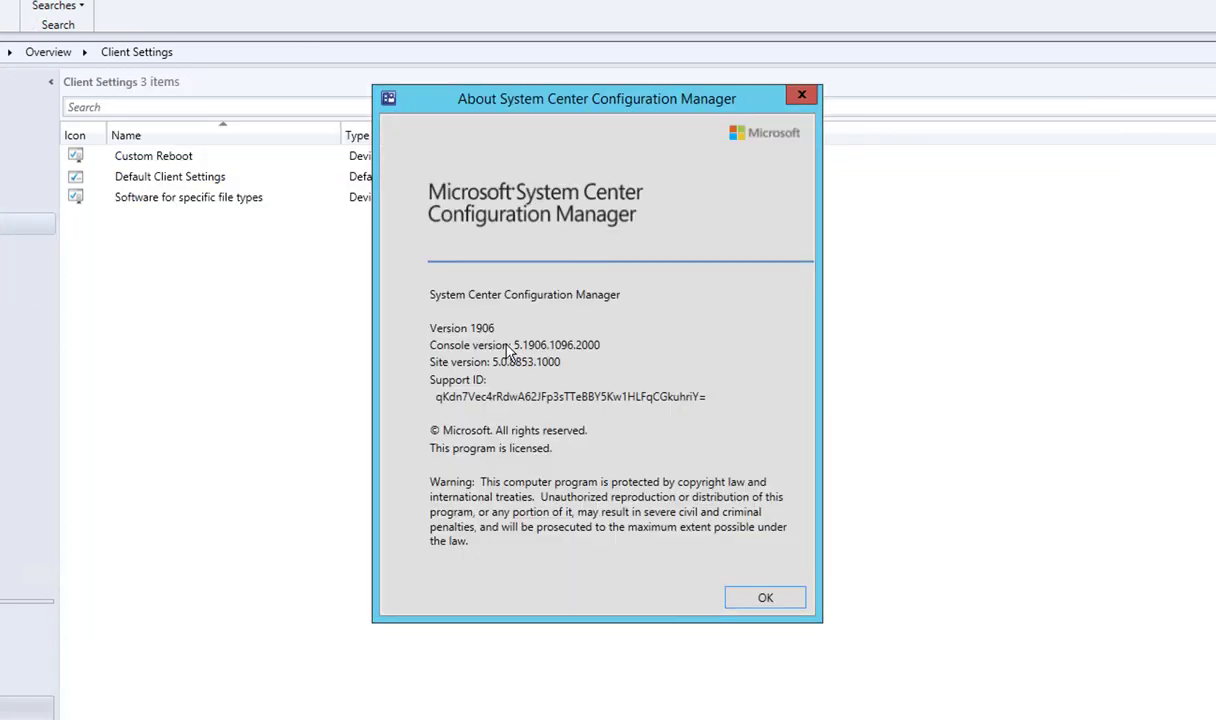
left_click(762, 600)
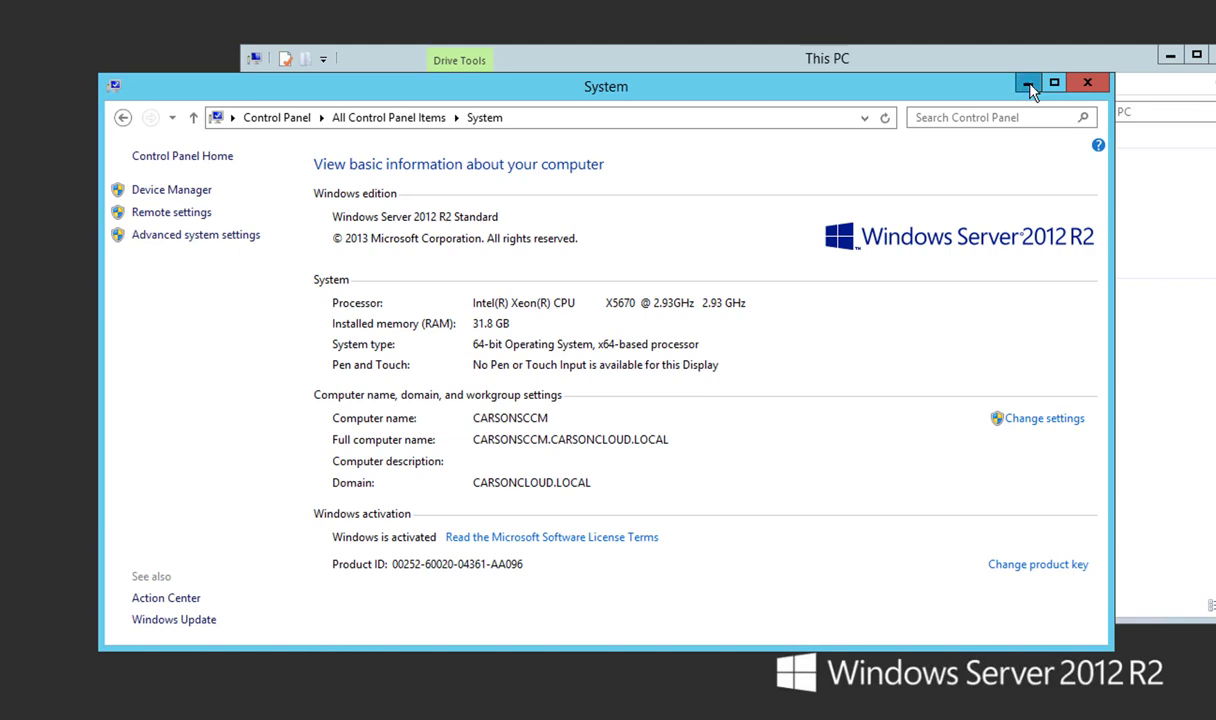
left_click(1027, 86)
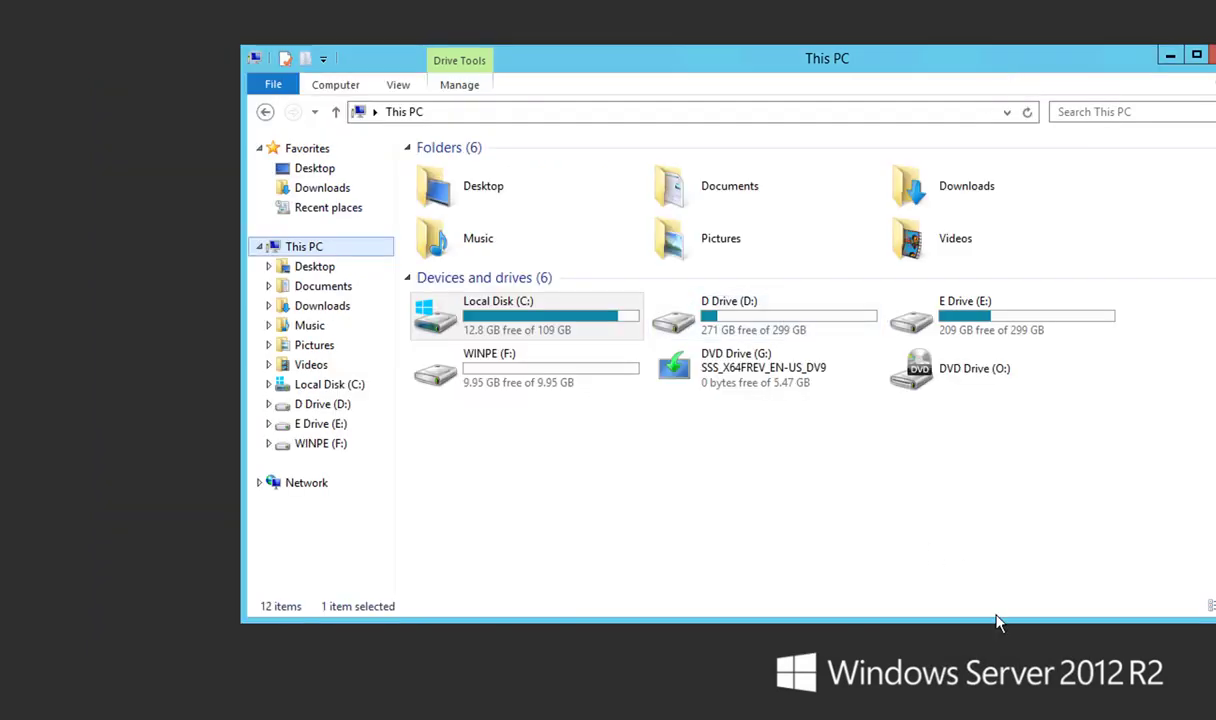
Launch setup.exe from the Windows Server installation media in DVD Drive (G:).
left_click(868, 550)
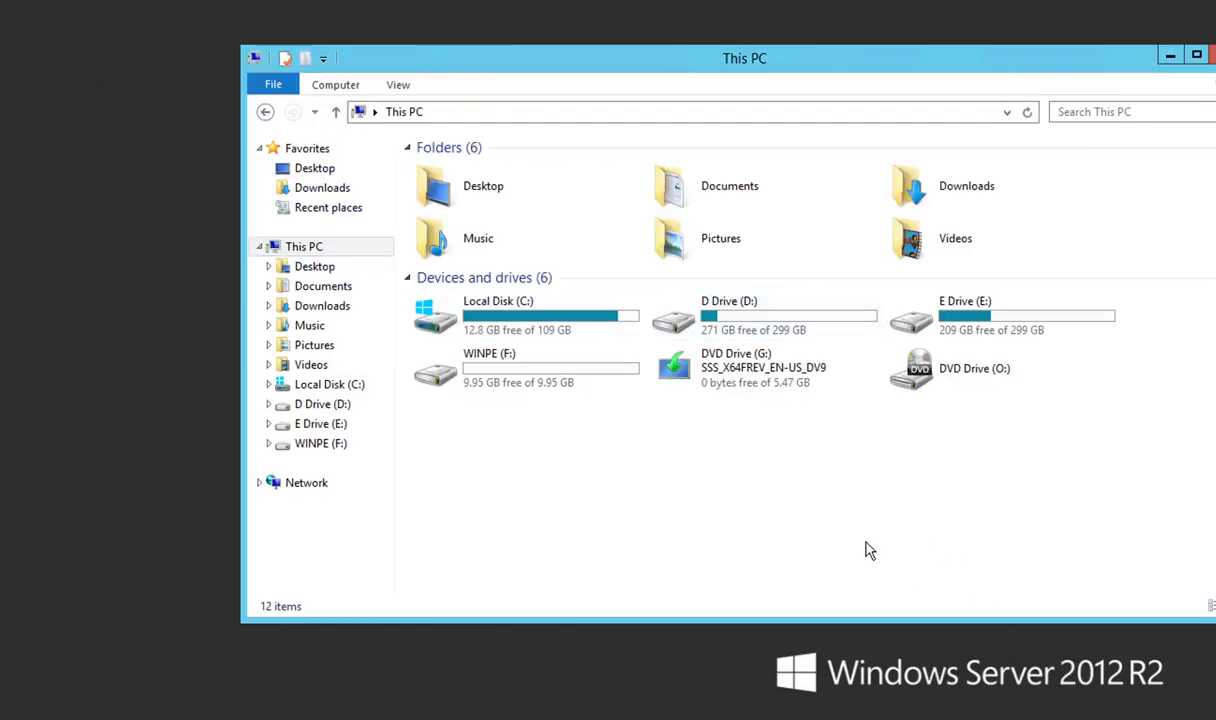
left_click(745, 375)
double_click(745, 375)
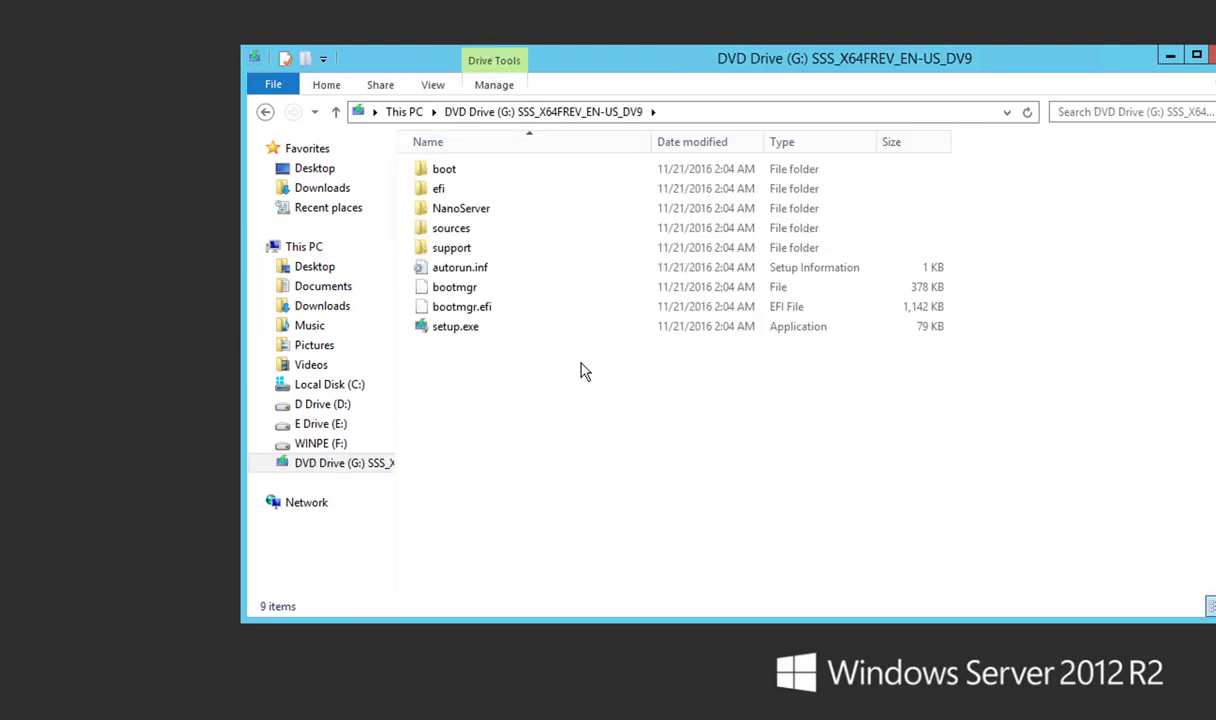
left_click(460, 333)
double_click(458, 328)
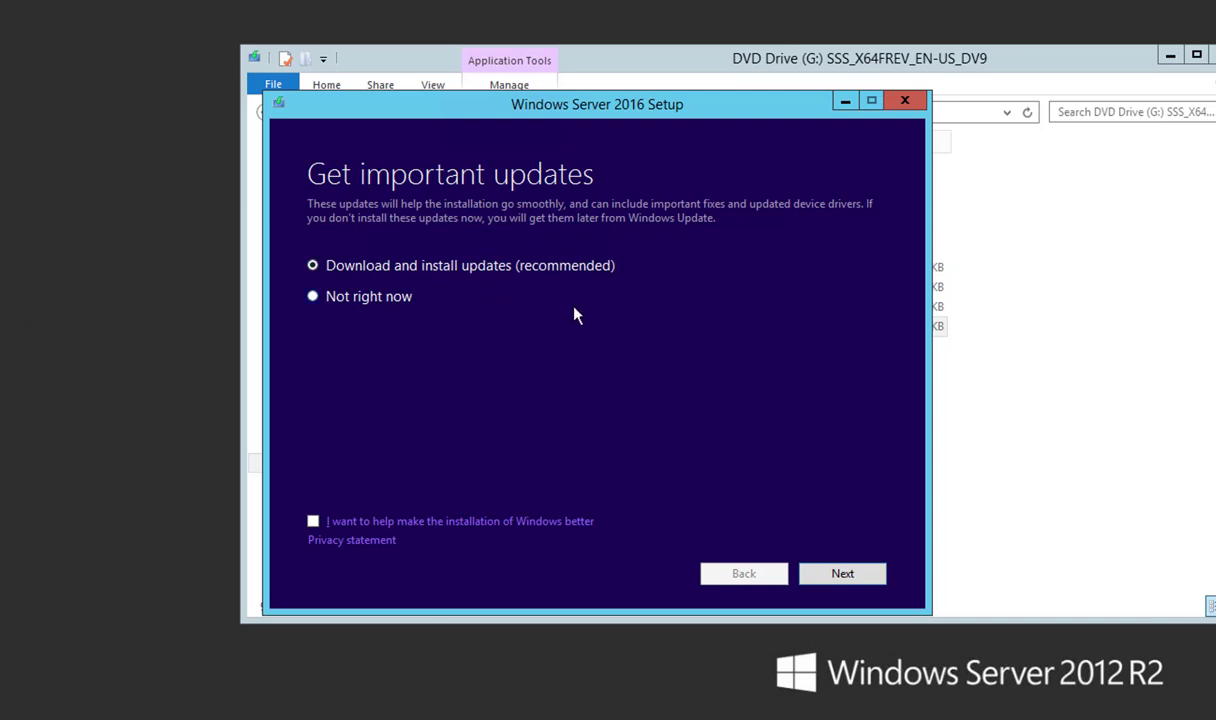
Choose to download and install the recommended updates during setup and continue.
left_click(365, 300)
left_click(343, 272)
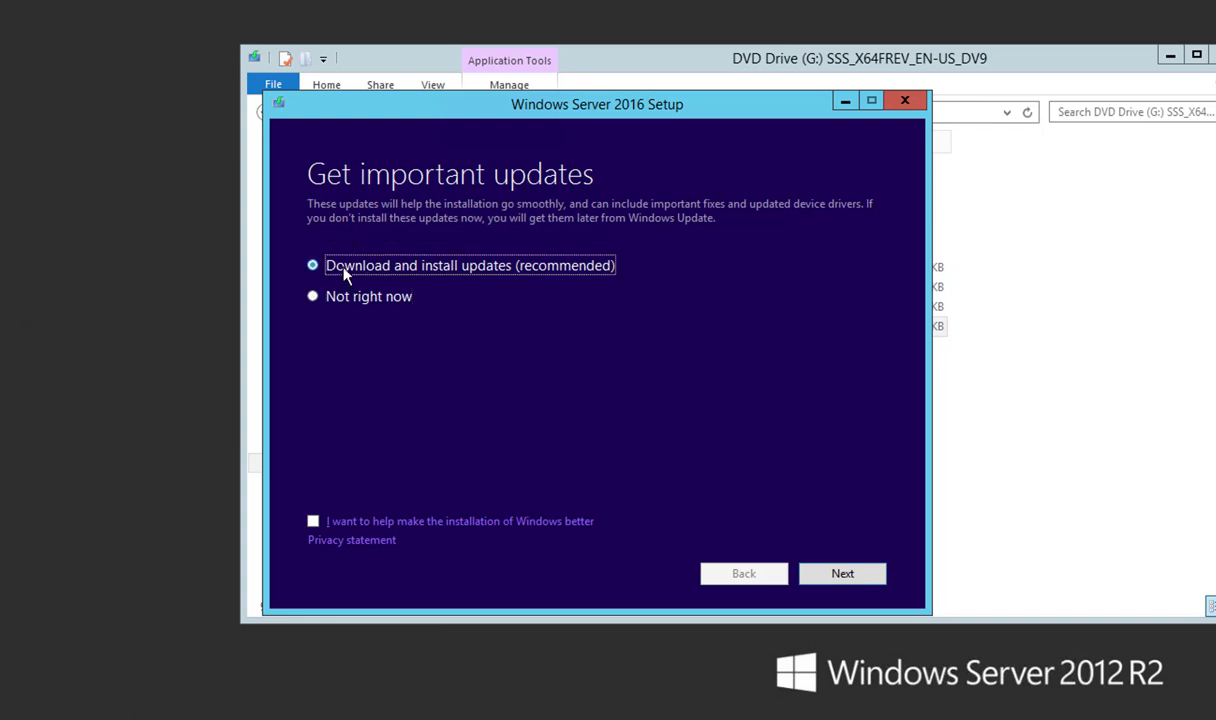
left_click(843, 574)
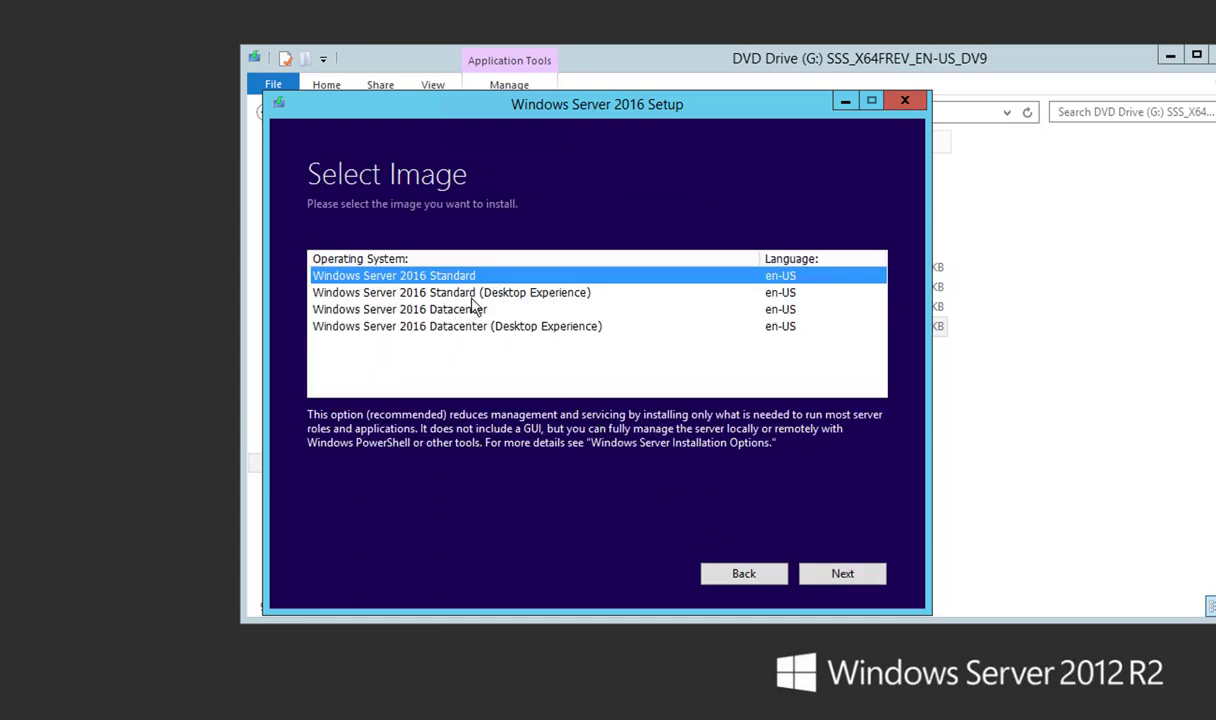
Select the Windows Server 2016 Standard (Desktop Experience) image and accept the license terms.
left_click(469, 297)
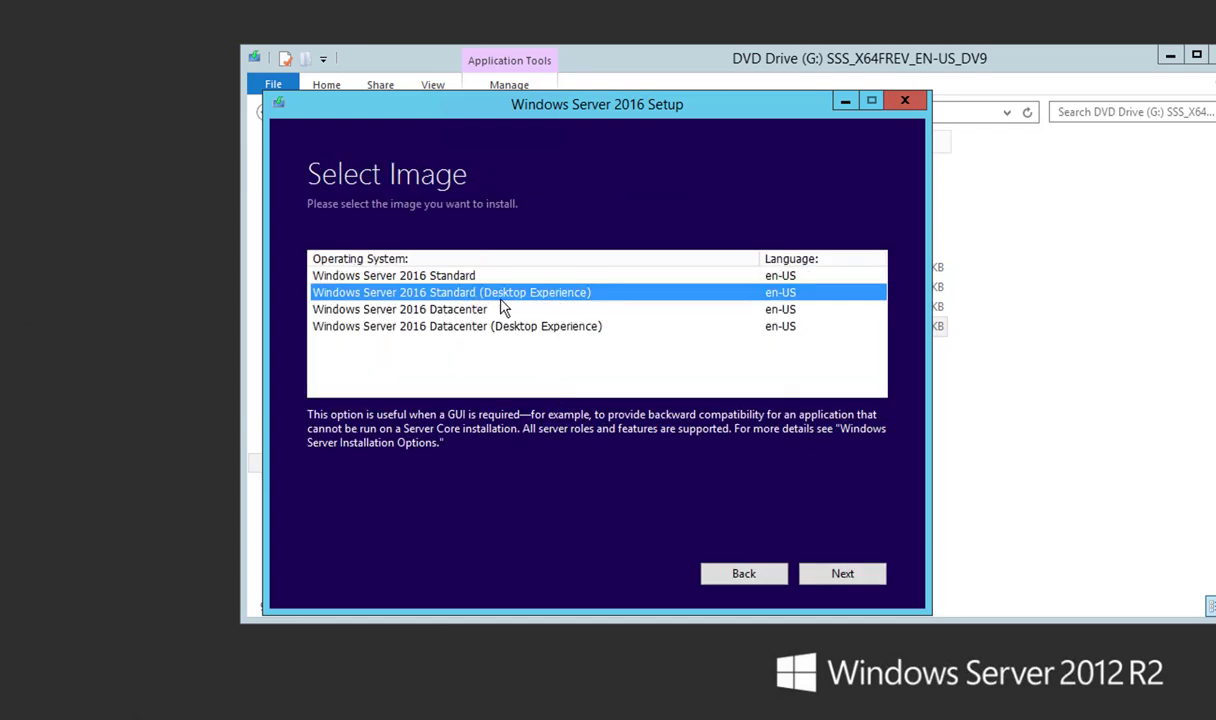
left_click(855, 584)
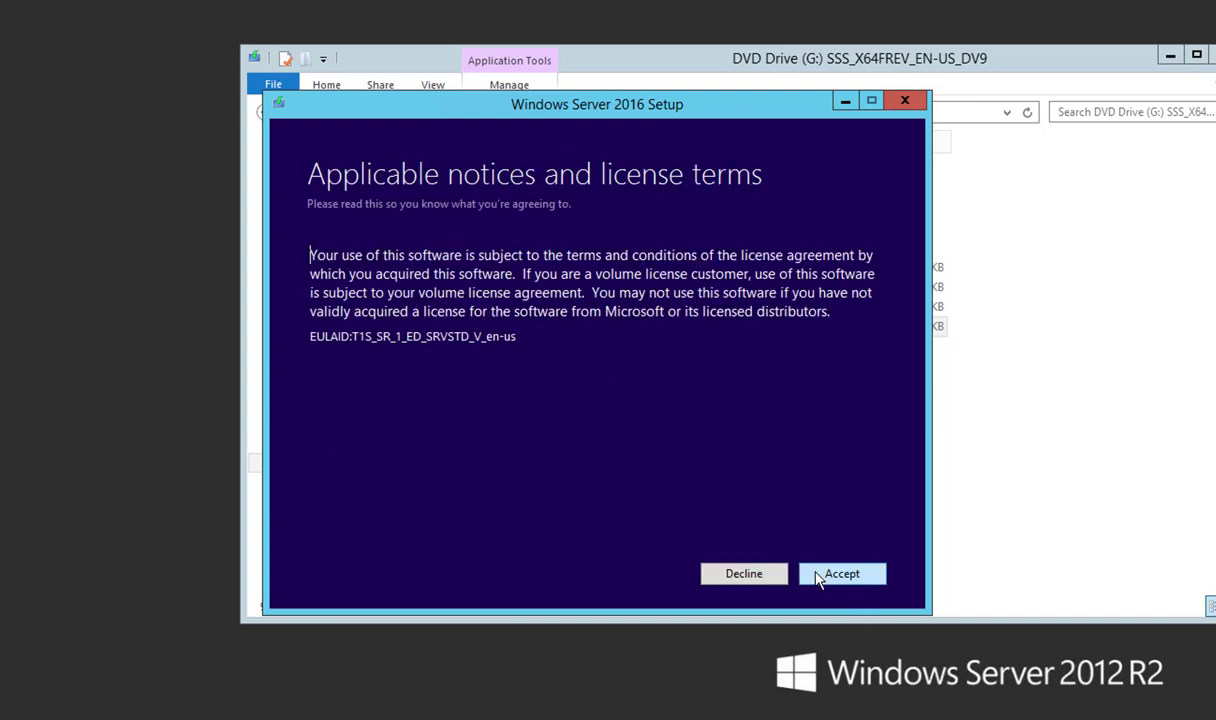
left_click(848, 578)
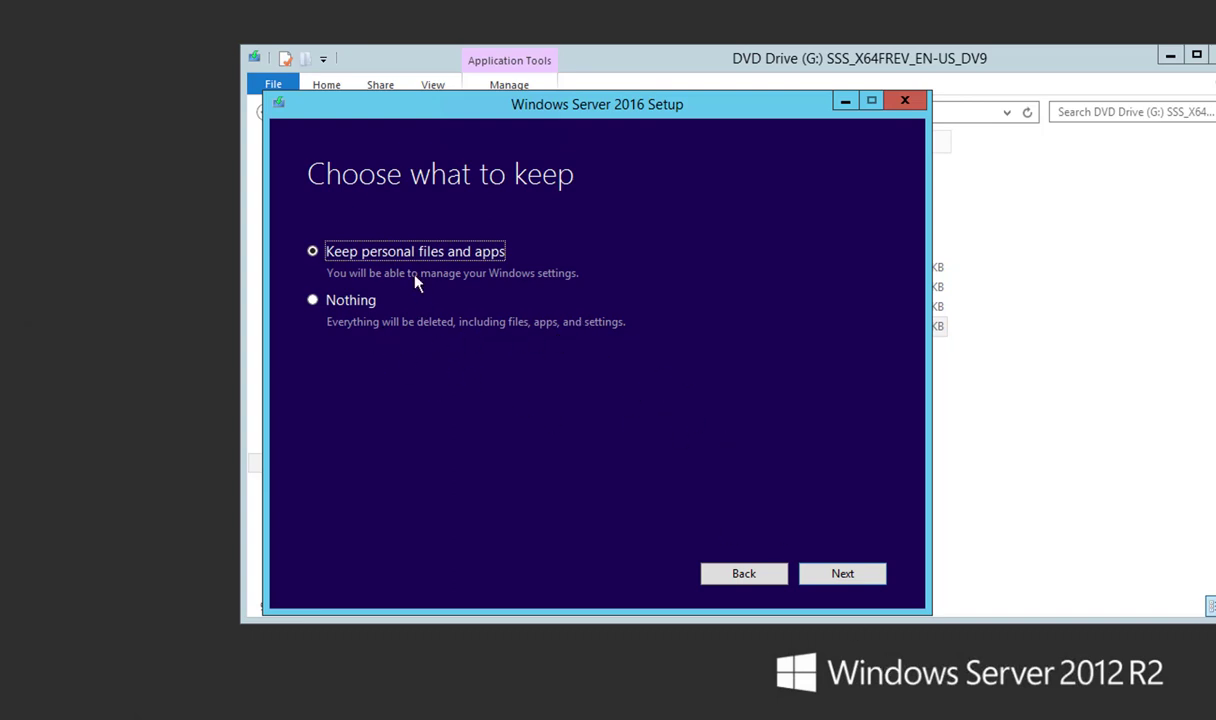
Continue setup with Keep personal files and apps, revisiting the choice of what to keep once.
left_click(843, 574)
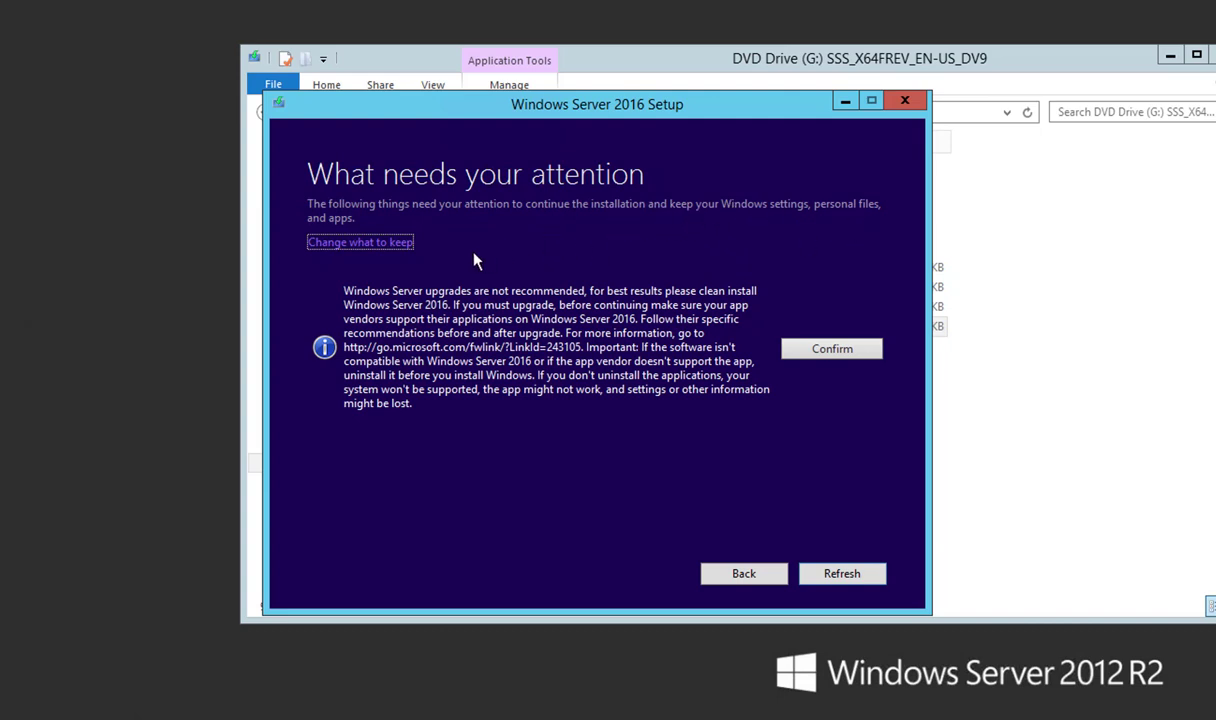
left_click(383, 244)
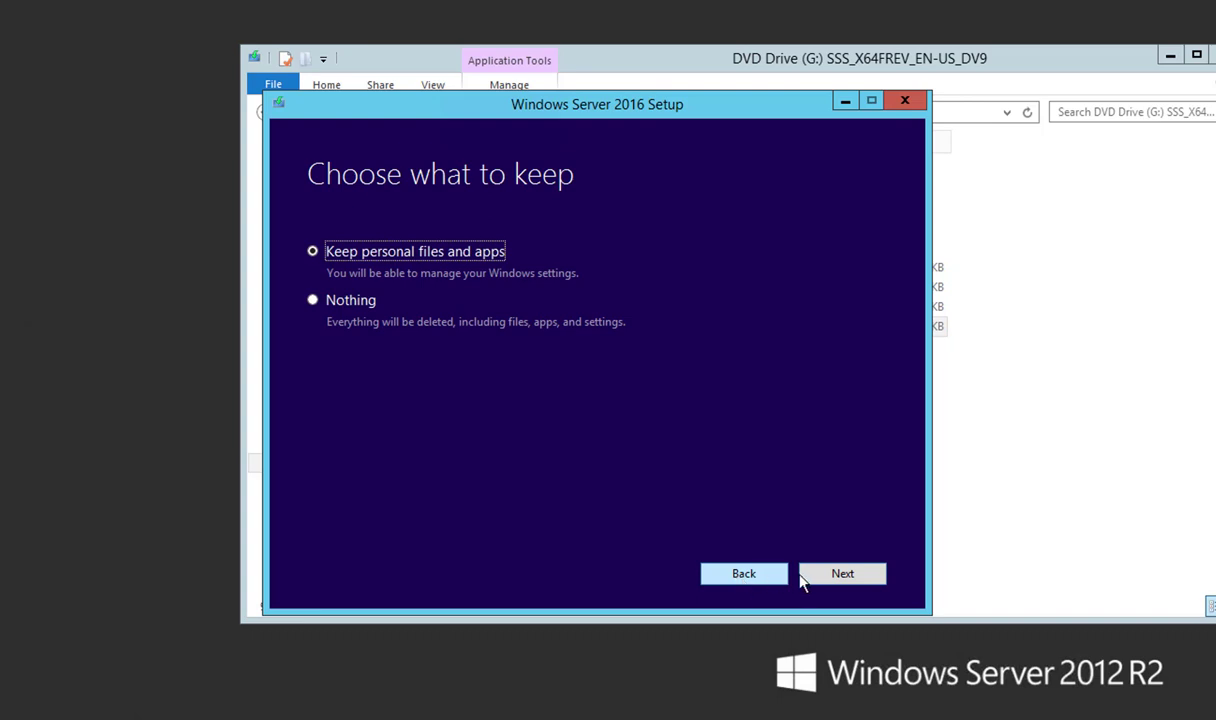
left_click(848, 574)
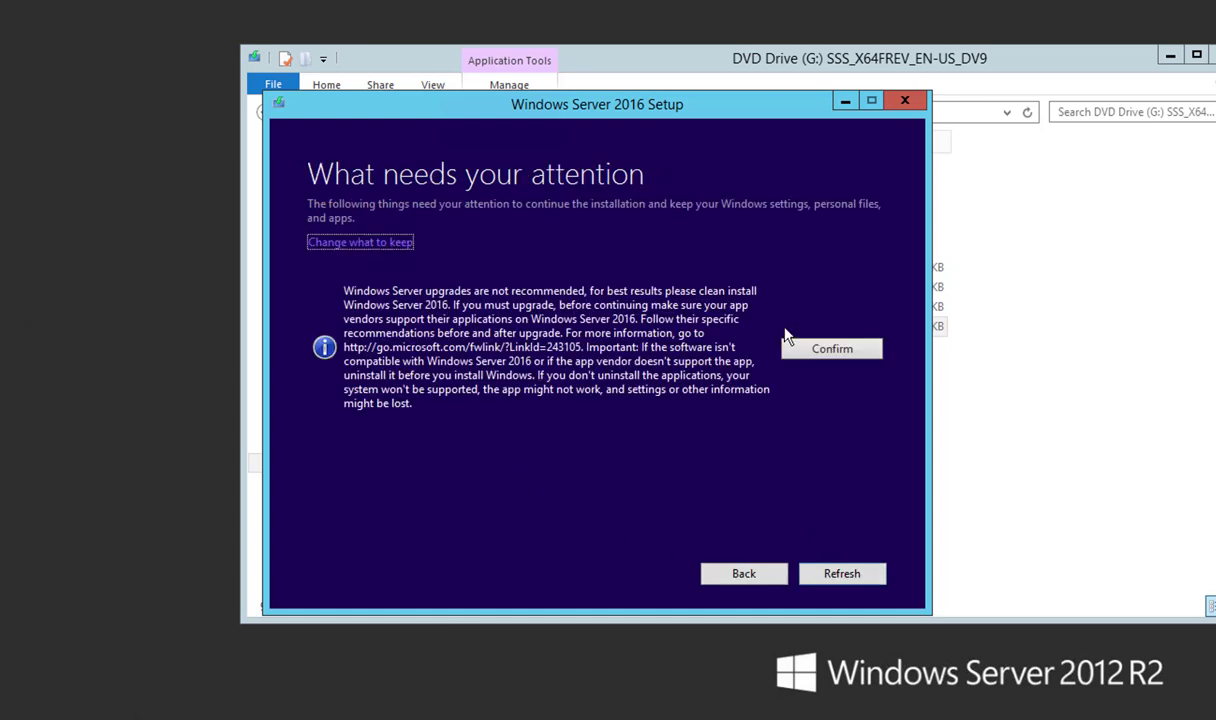
Confirm the upgrade compatibility notice and start the Windows Server 2016 installation.
left_click(826, 356)
left_click(830, 369)
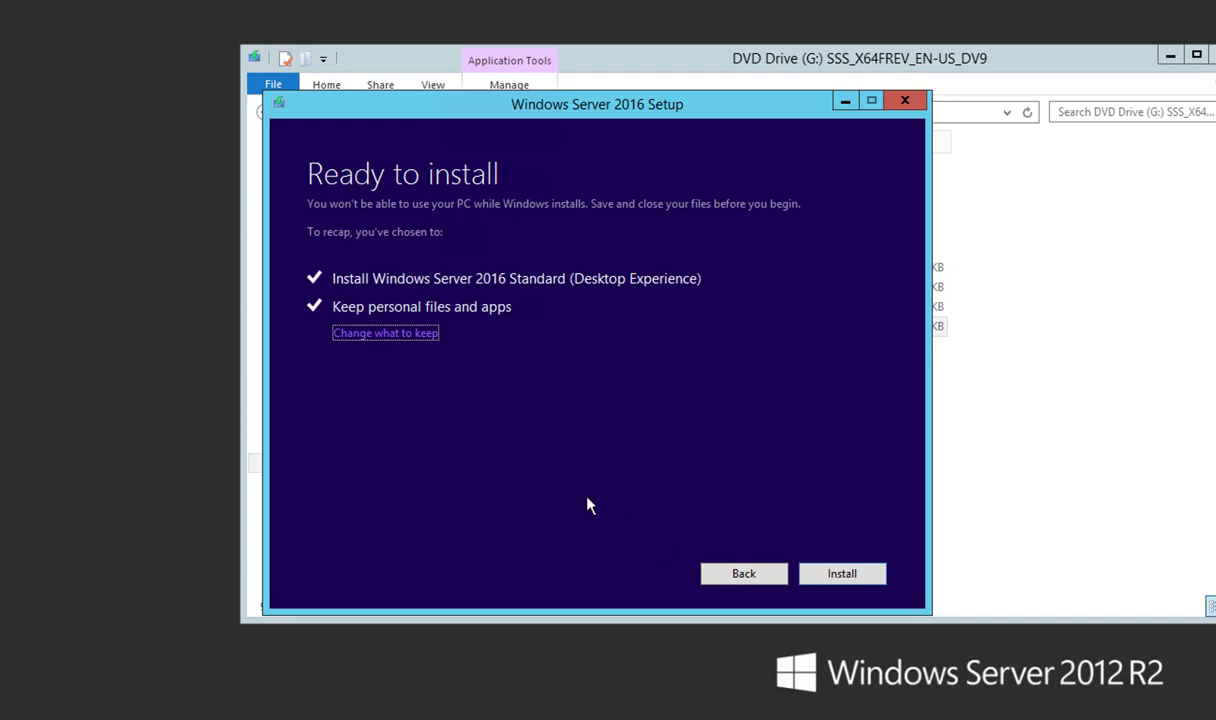
left_click(842, 574)
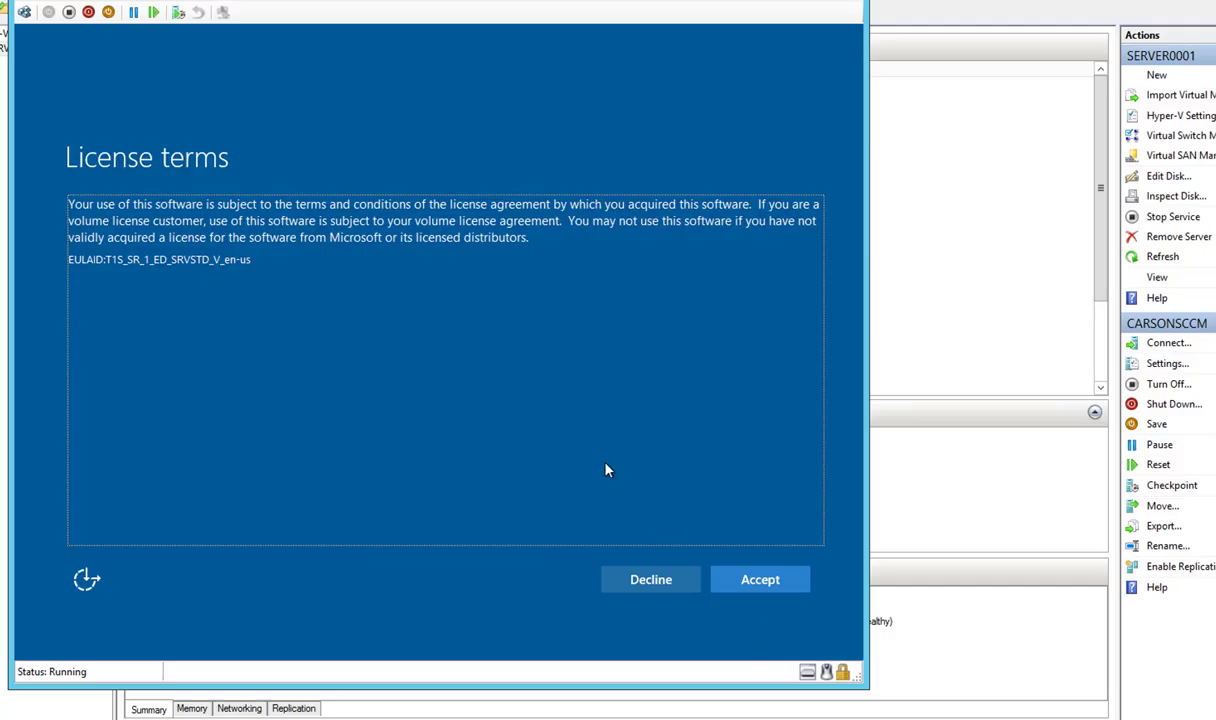
Accept the license terms in the virtual machine console and sign in to Windows with the account password.
left_click(758, 582)
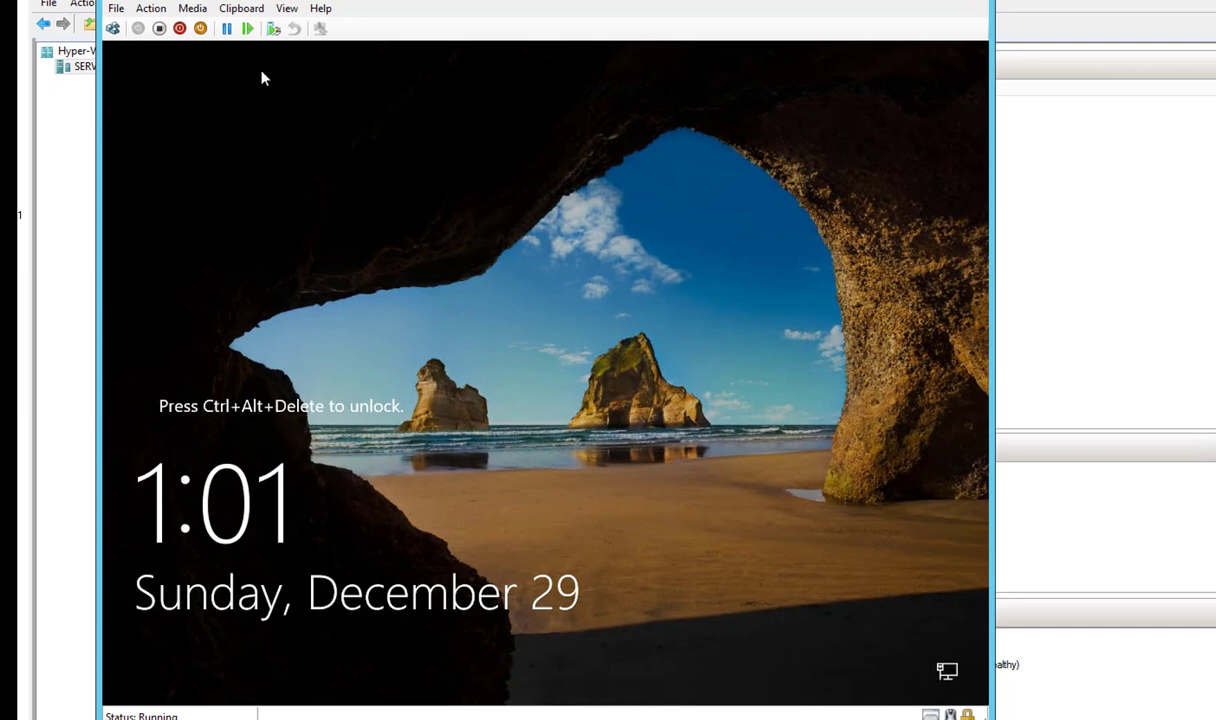
left_click(150, 9)
left_click(170, 29)
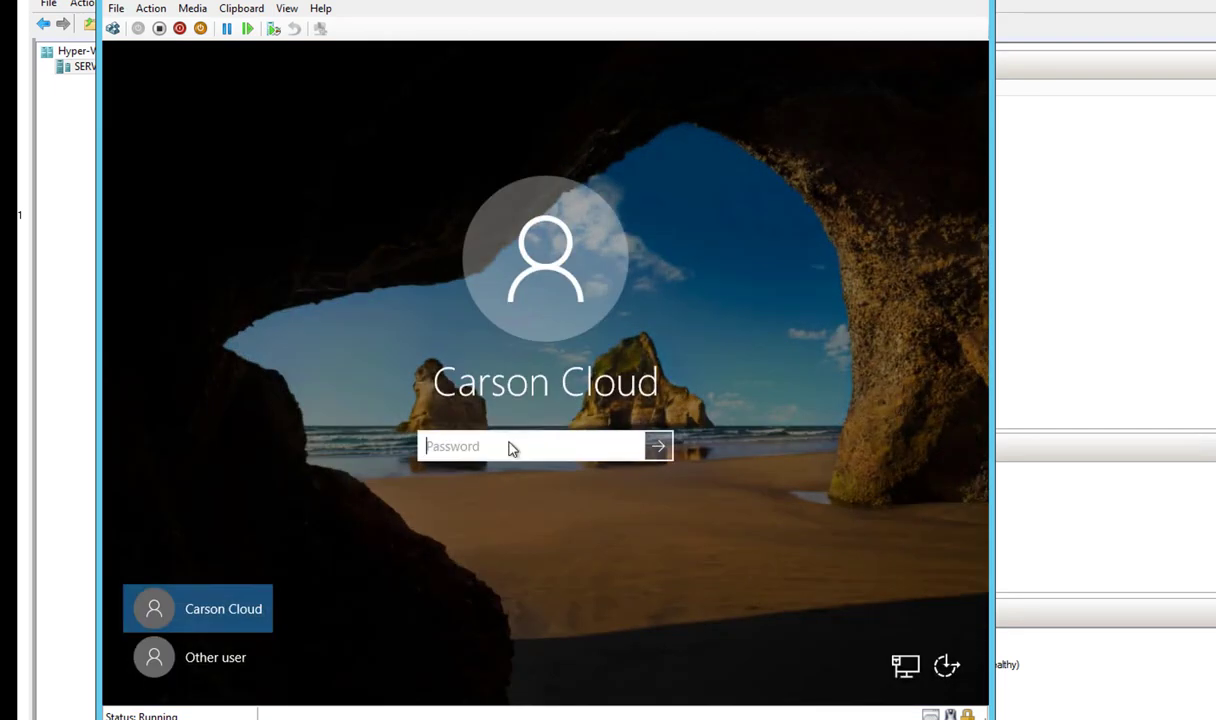
type("•••••••••")
key("Return")
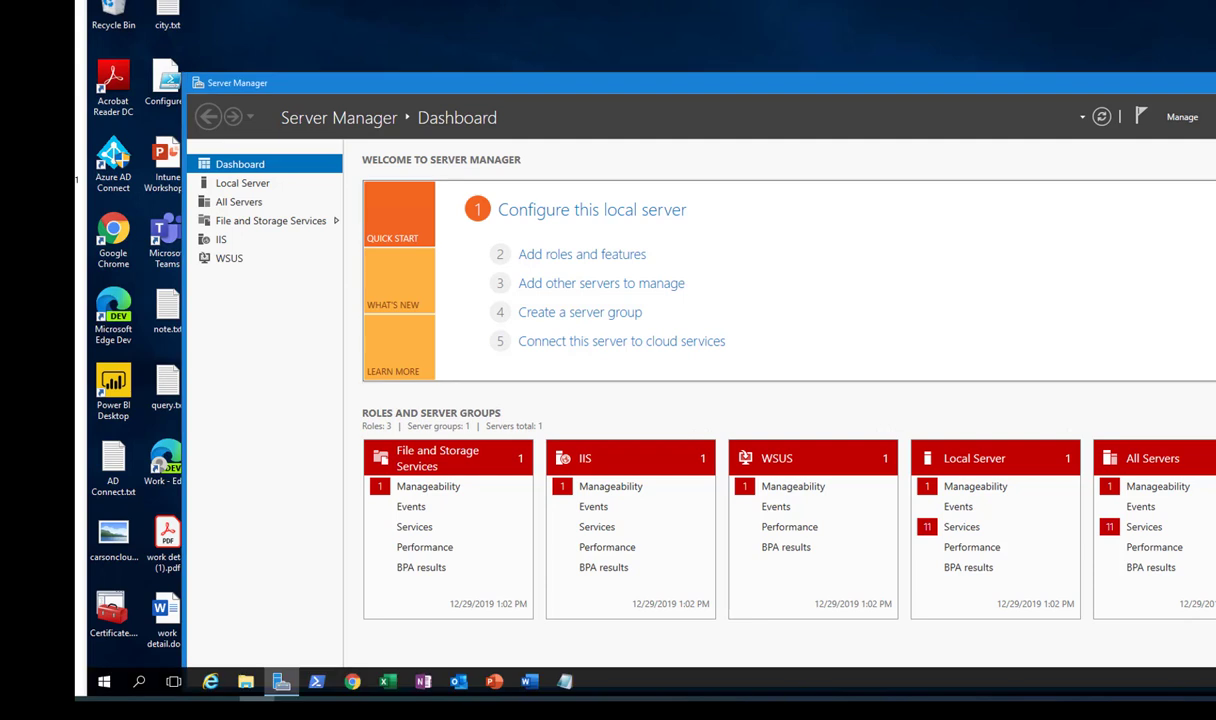
Open the Control Panel System page to check the Windows edition of the upgraded server.
left_click(107, 683)
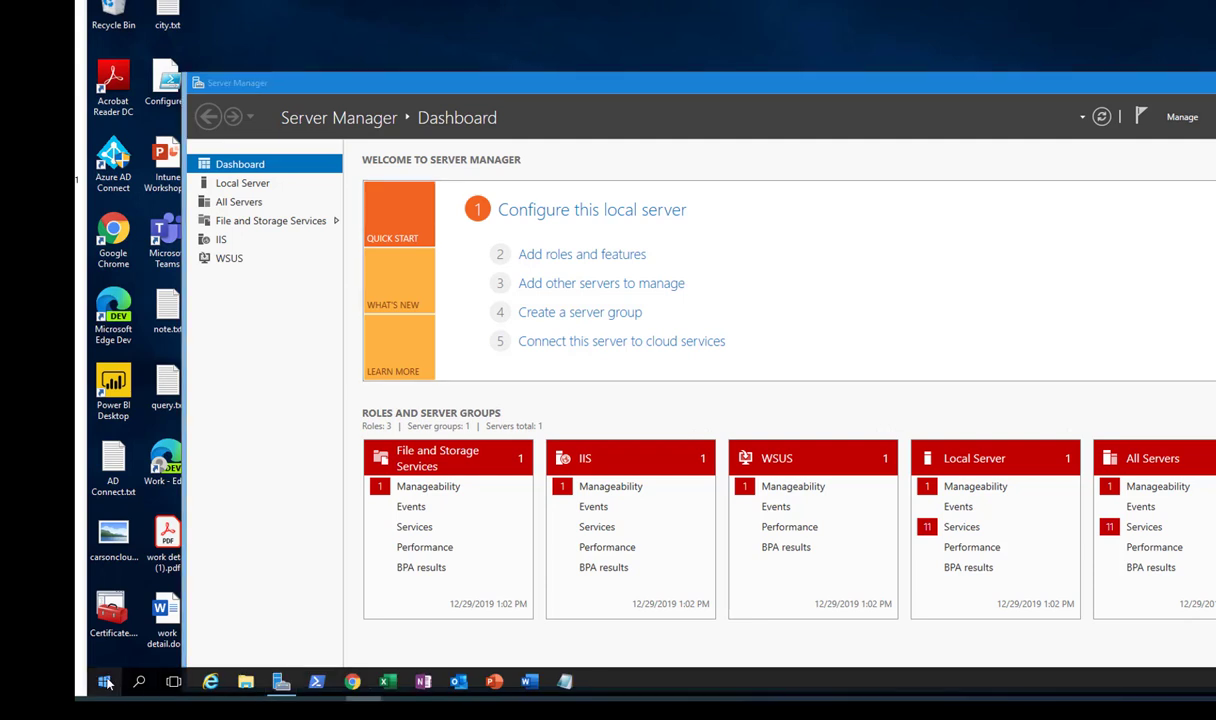
right_click(107, 683)
left_click(161, 515)
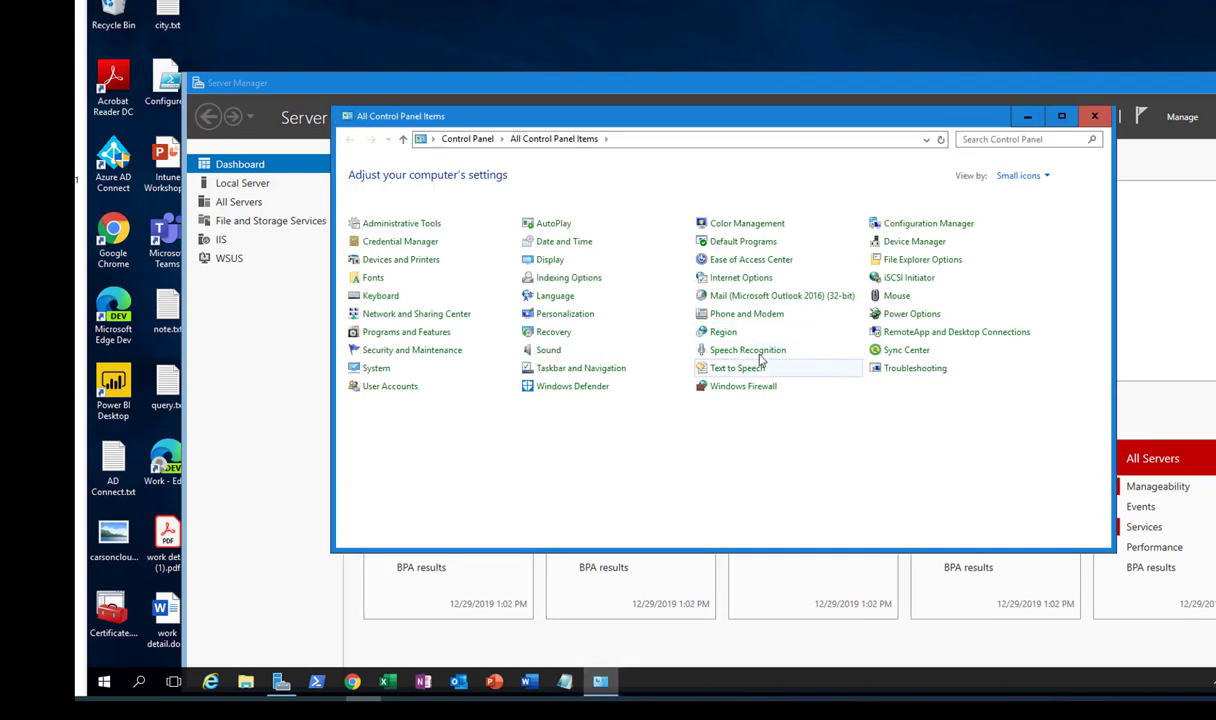
left_click(495, 386)
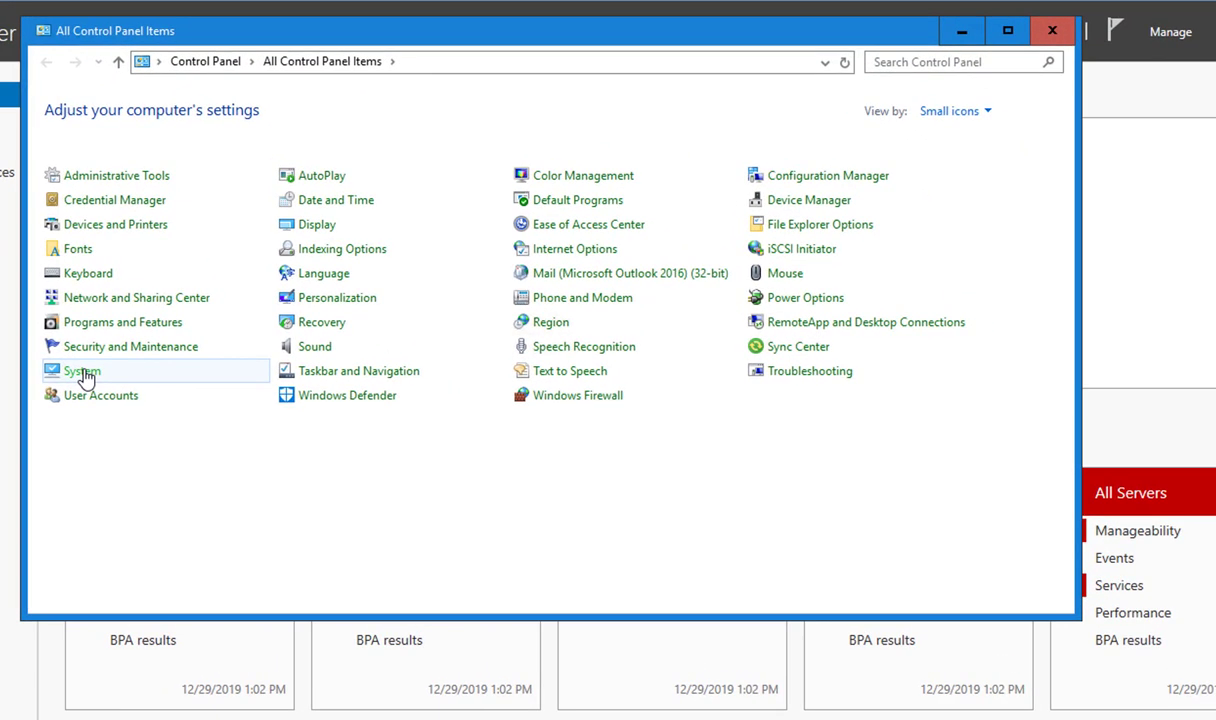
left_click(379, 374)
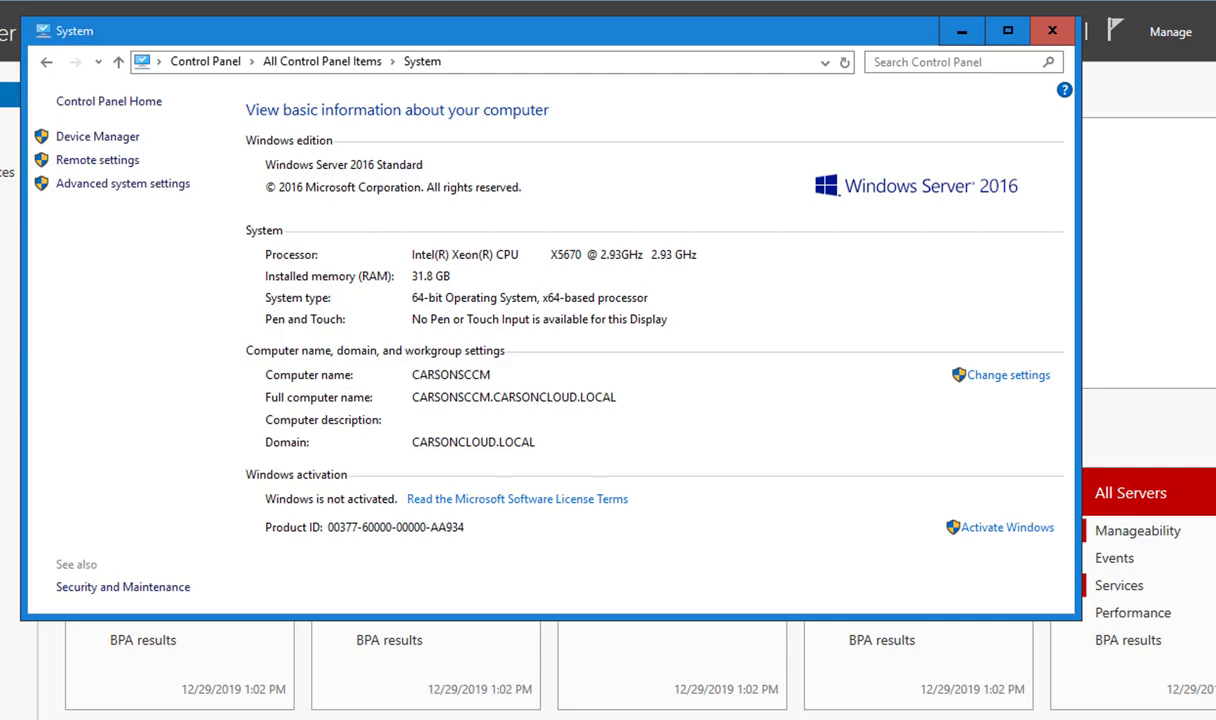
Launch the Configuration Manager Console and clear the Teams, System and Server Manager windows off the desktop.
key("super")
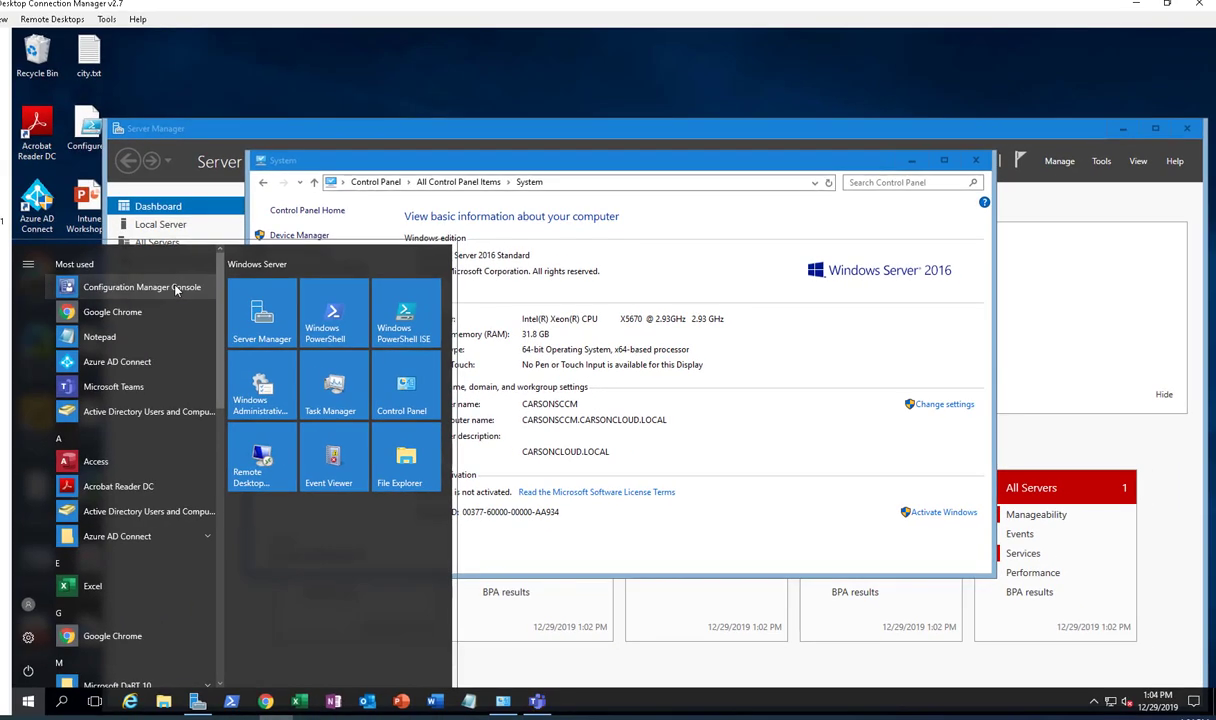
left_click(176, 288)
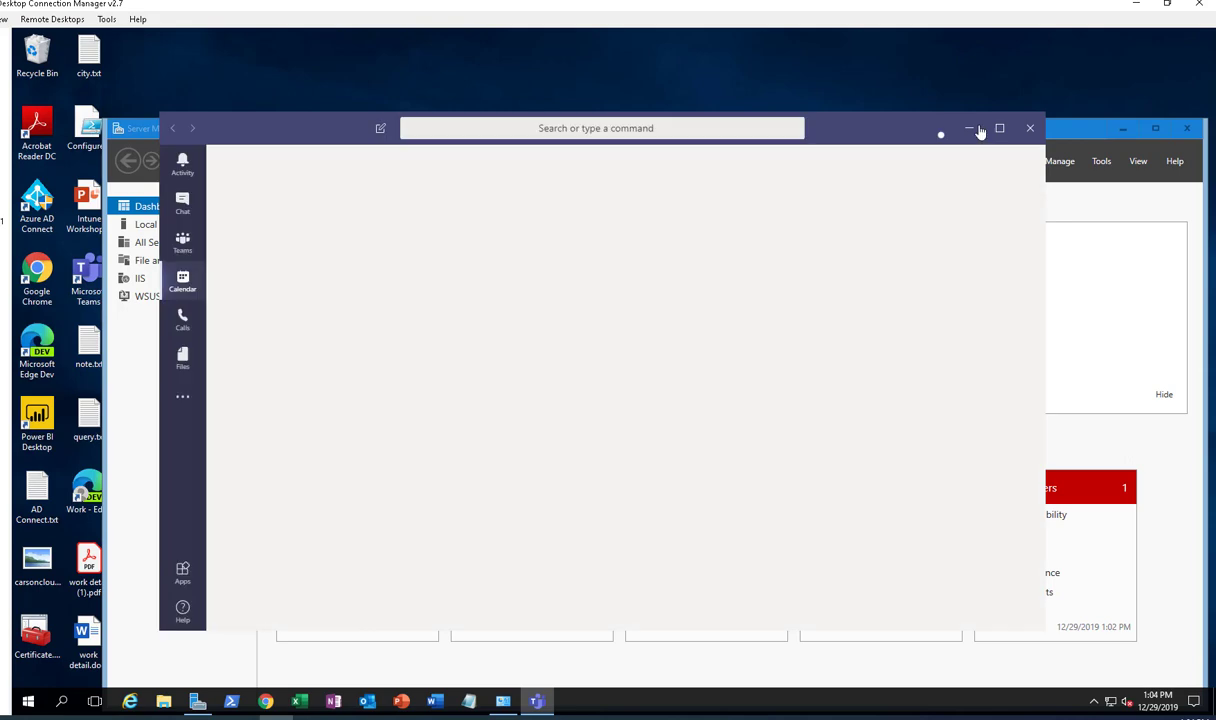
left_click(971, 129)
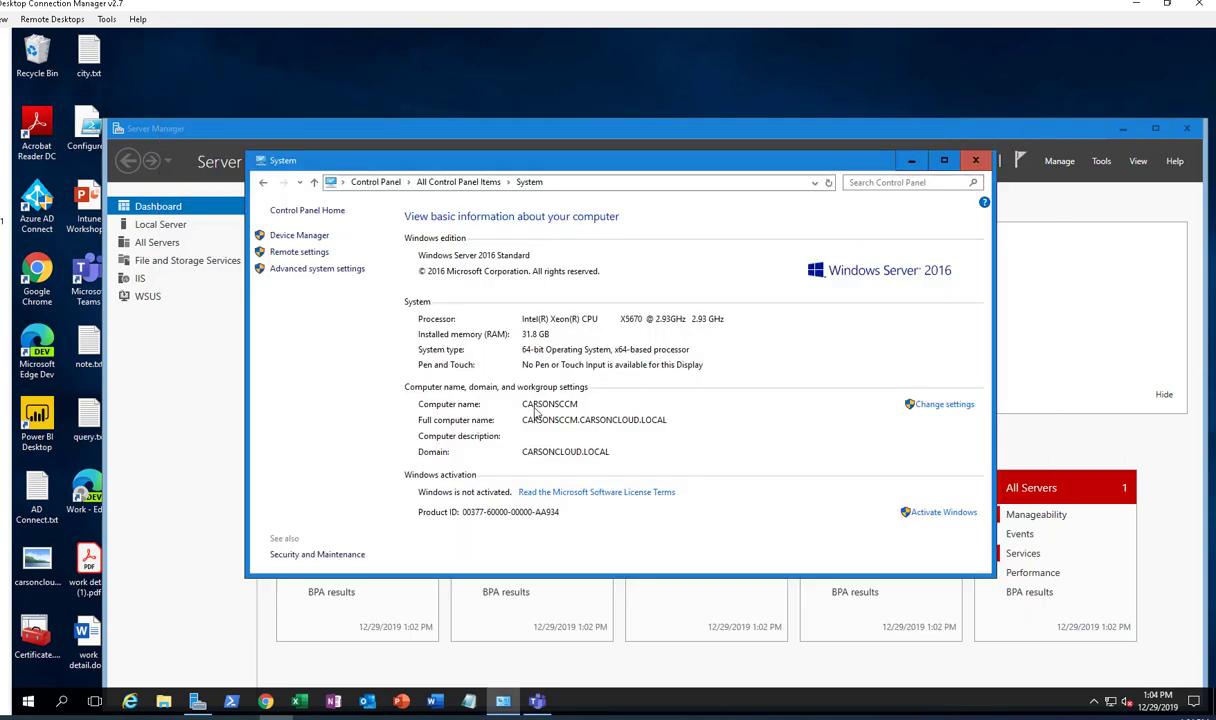
left_click(974, 161)
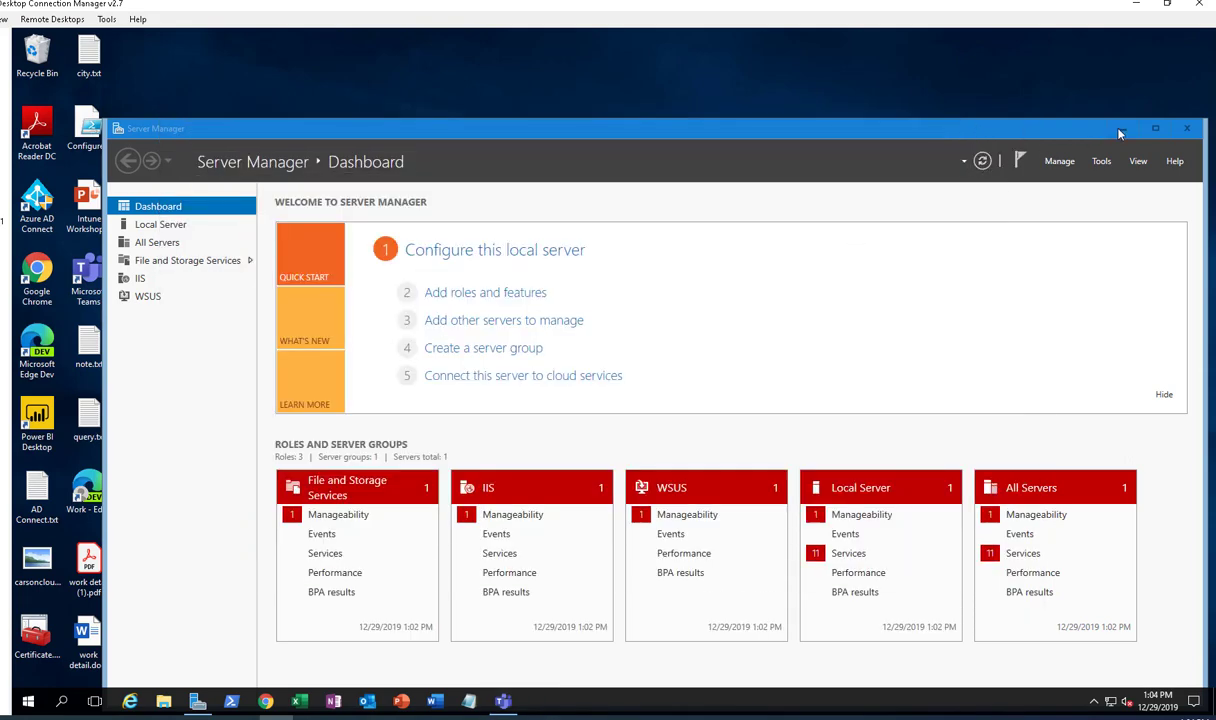
left_click(1070, 128)
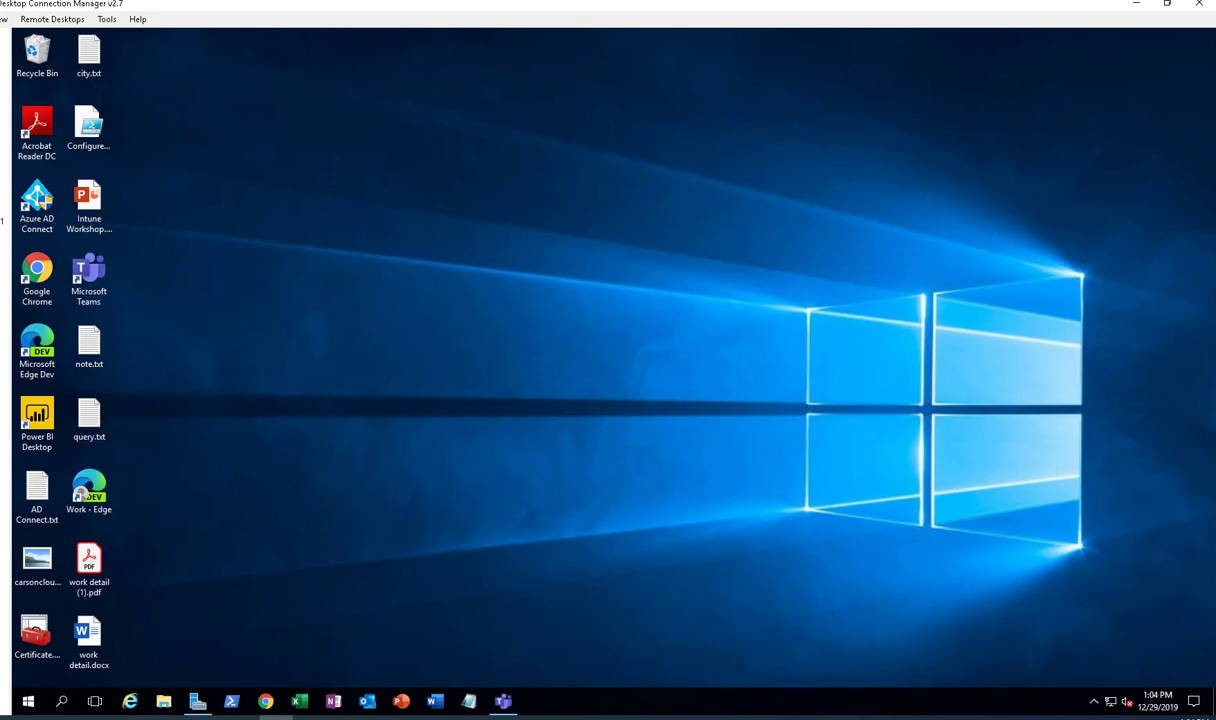
Maximize the Configuration Manager console and open System Status in the Monitoring workspace.
mouse_move(197, 700)
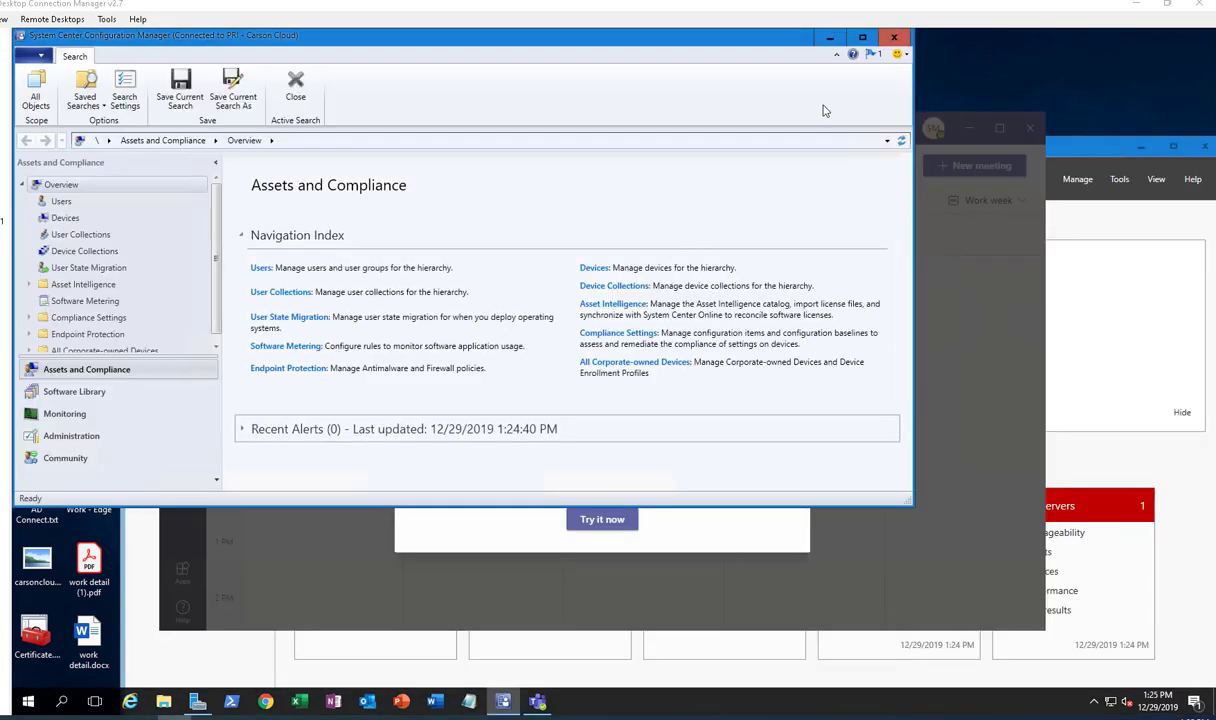
left_click(862, 37)
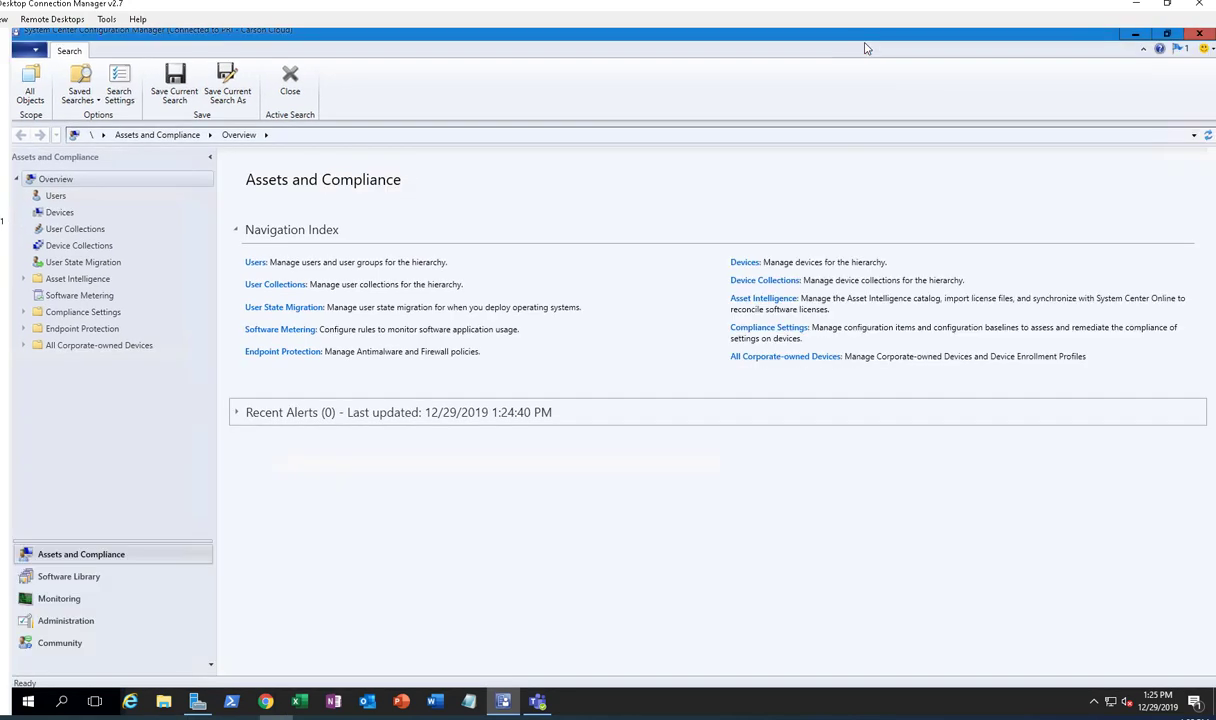
left_click(77, 603)
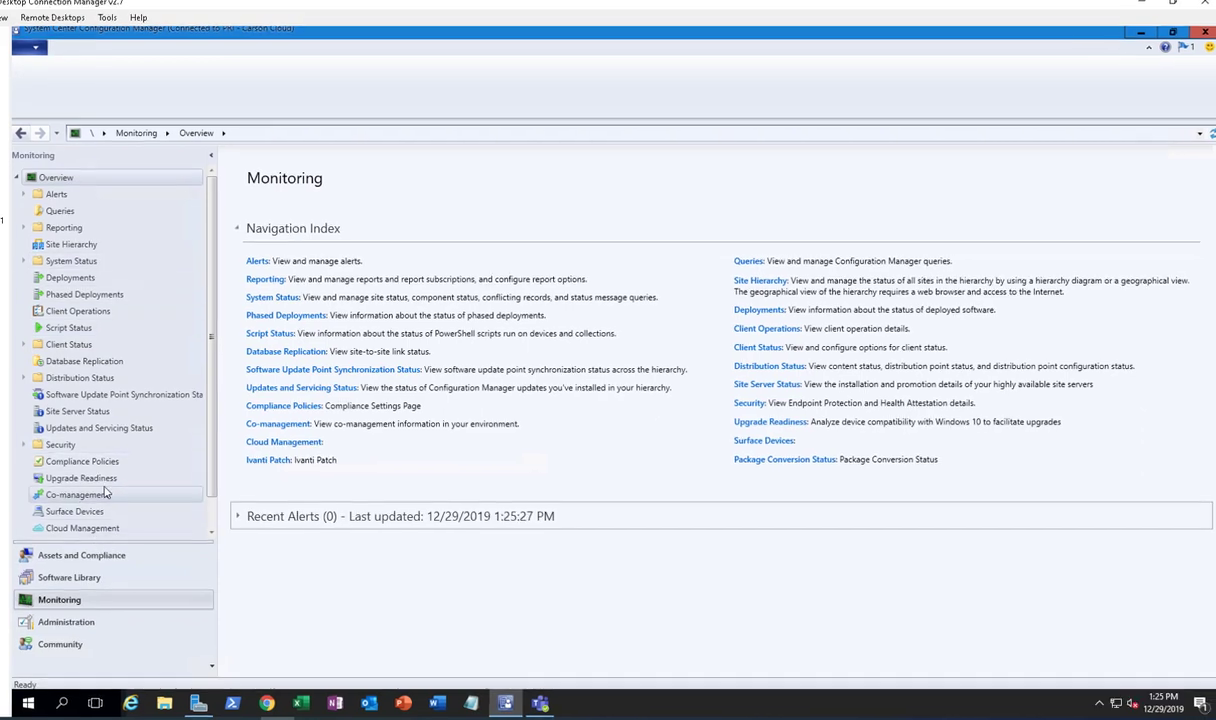
scroll(105, 493, "down", 1)
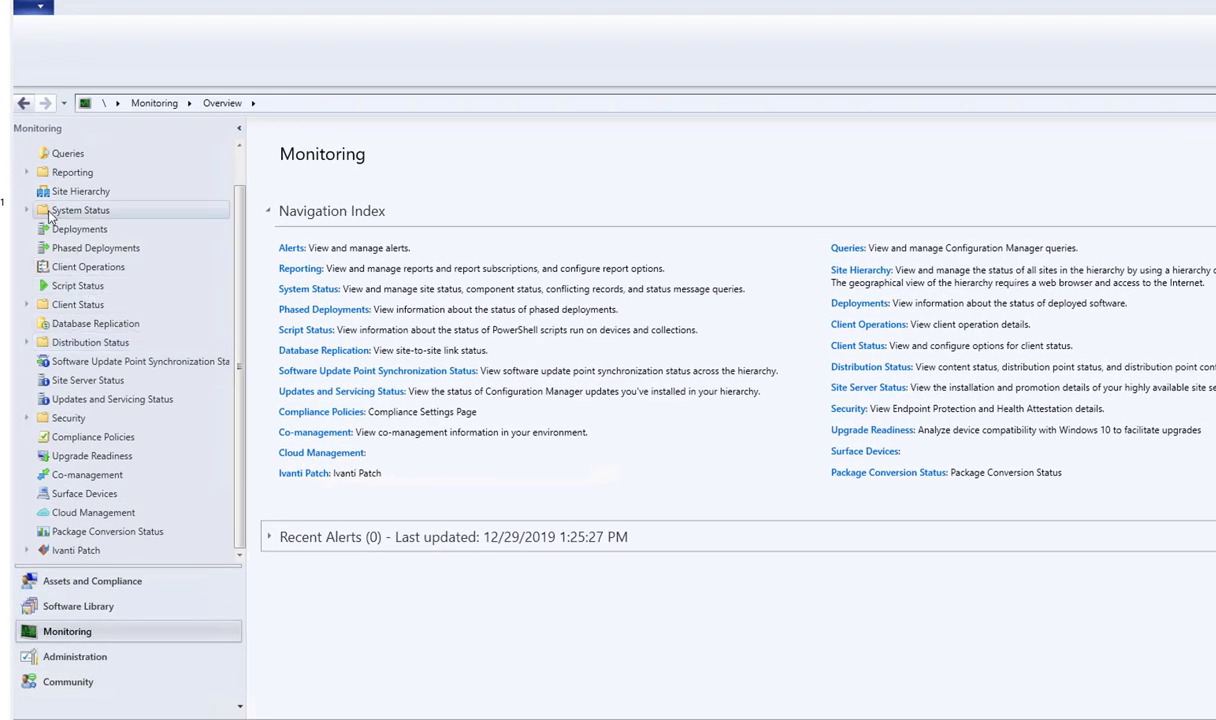
left_click(50, 211)
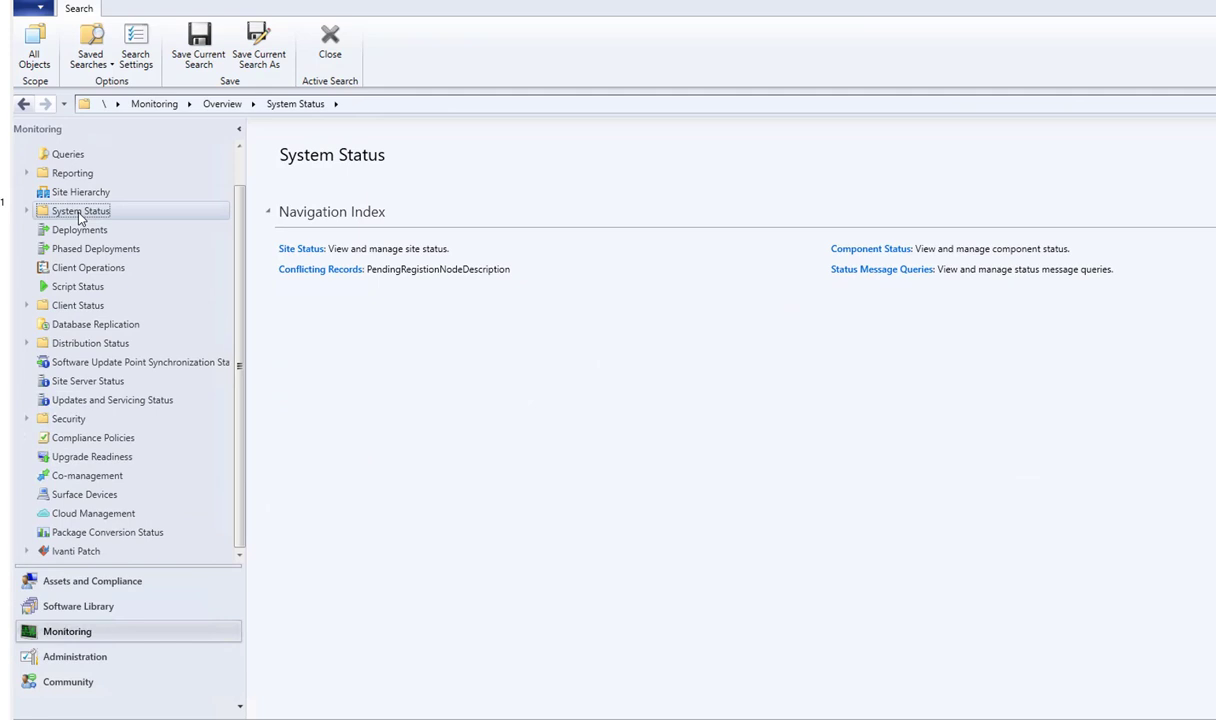
Review the site system roles in Site Status and the full component list in Component Status.
double_click(80, 213)
left_click(86, 230)
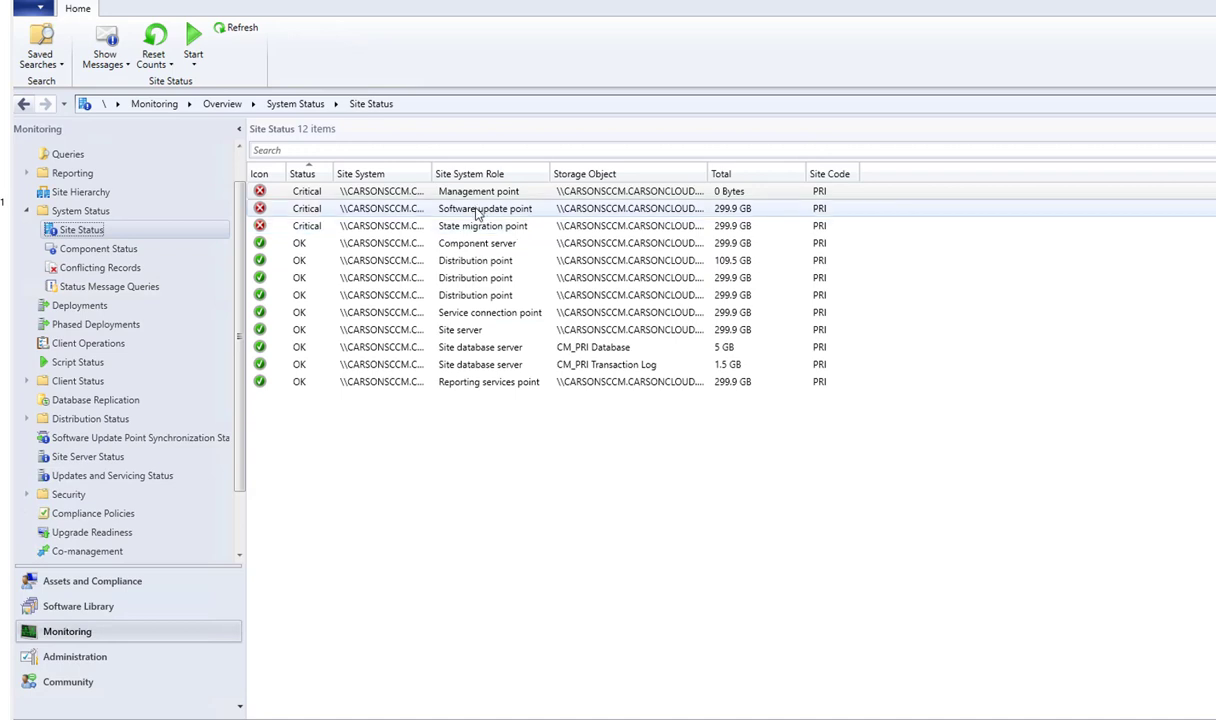
left_click(481, 196)
left_click(137, 255)
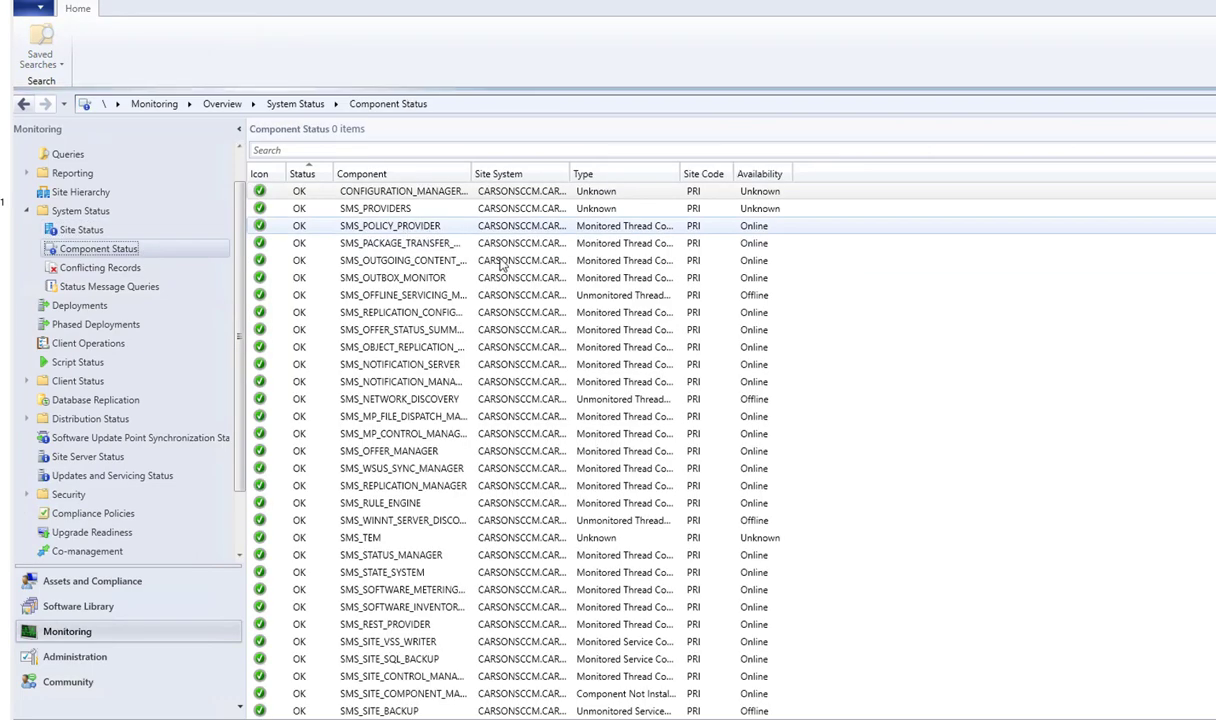
scroll(630, 388, "down", 8)
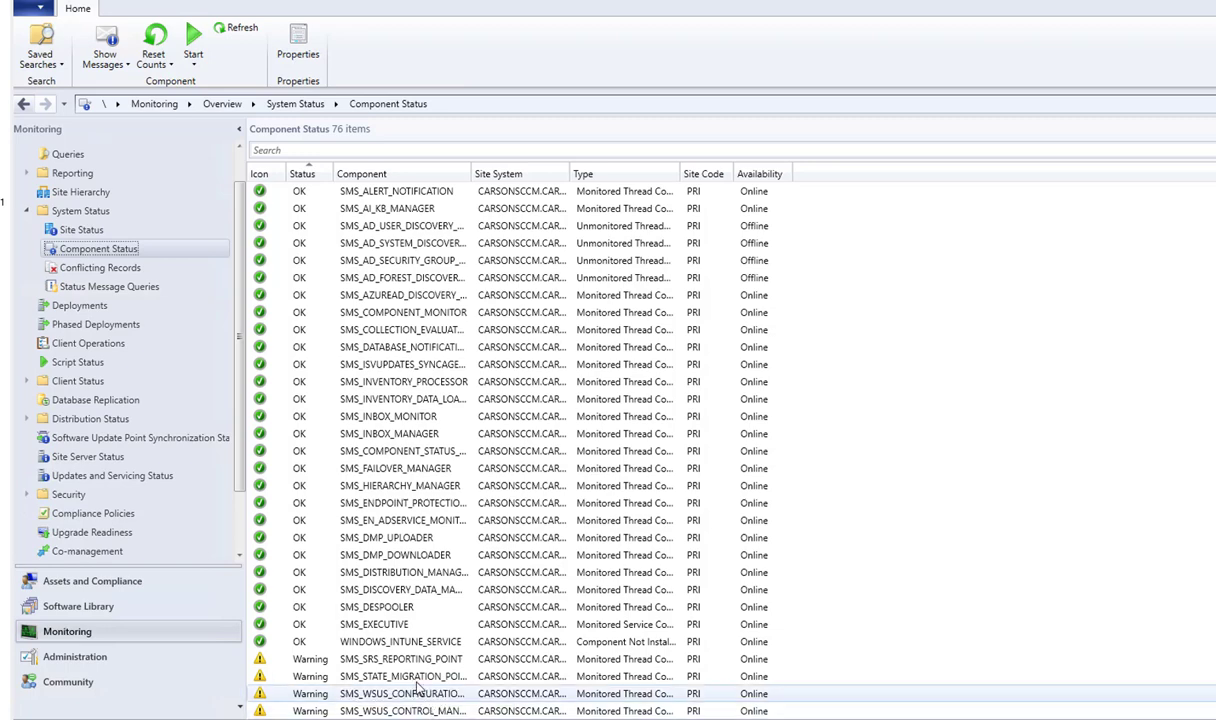
Show the management point's status messages from Site Status, with the viewing period set to 1 day ago.
left_click(108, 232)
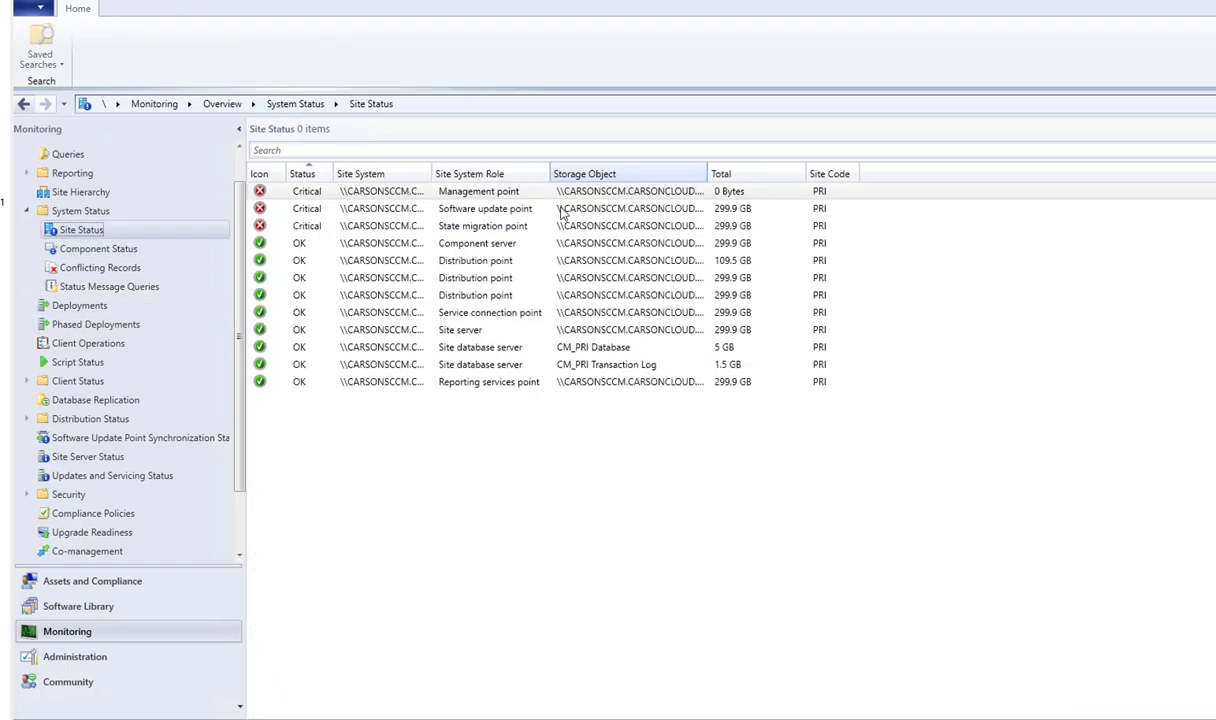
right_click(452, 197)
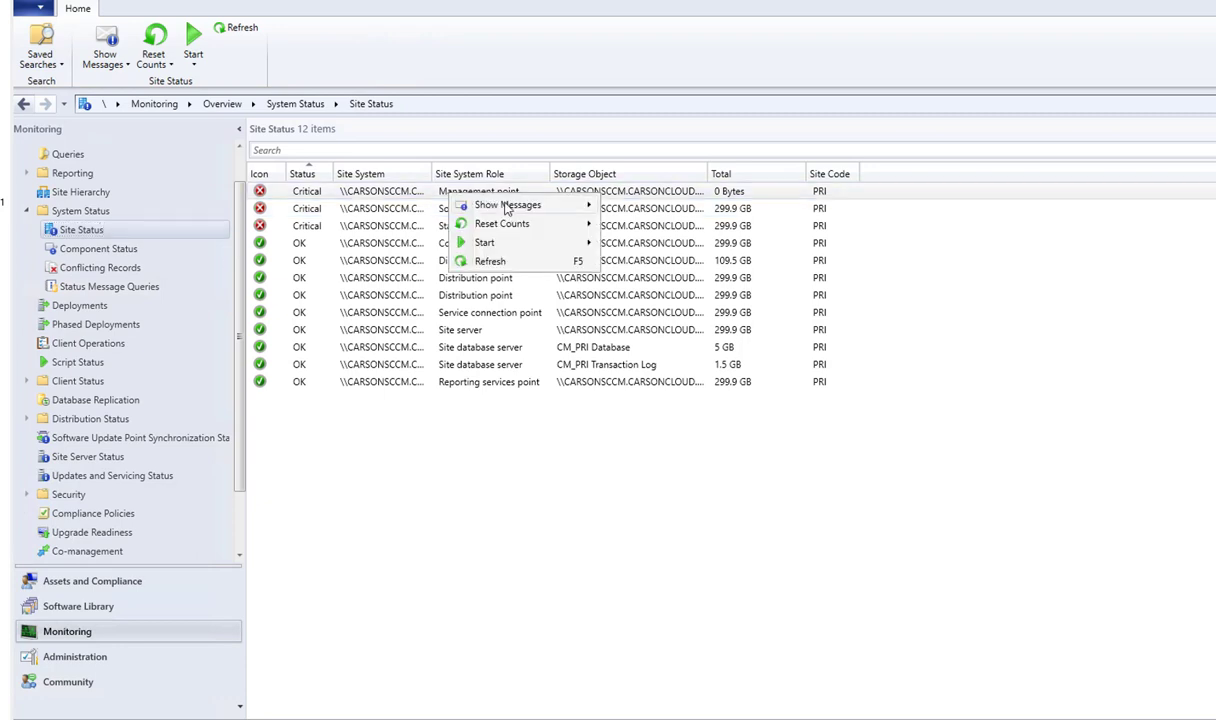
mouse_move(516, 204)
left_click(628, 205)
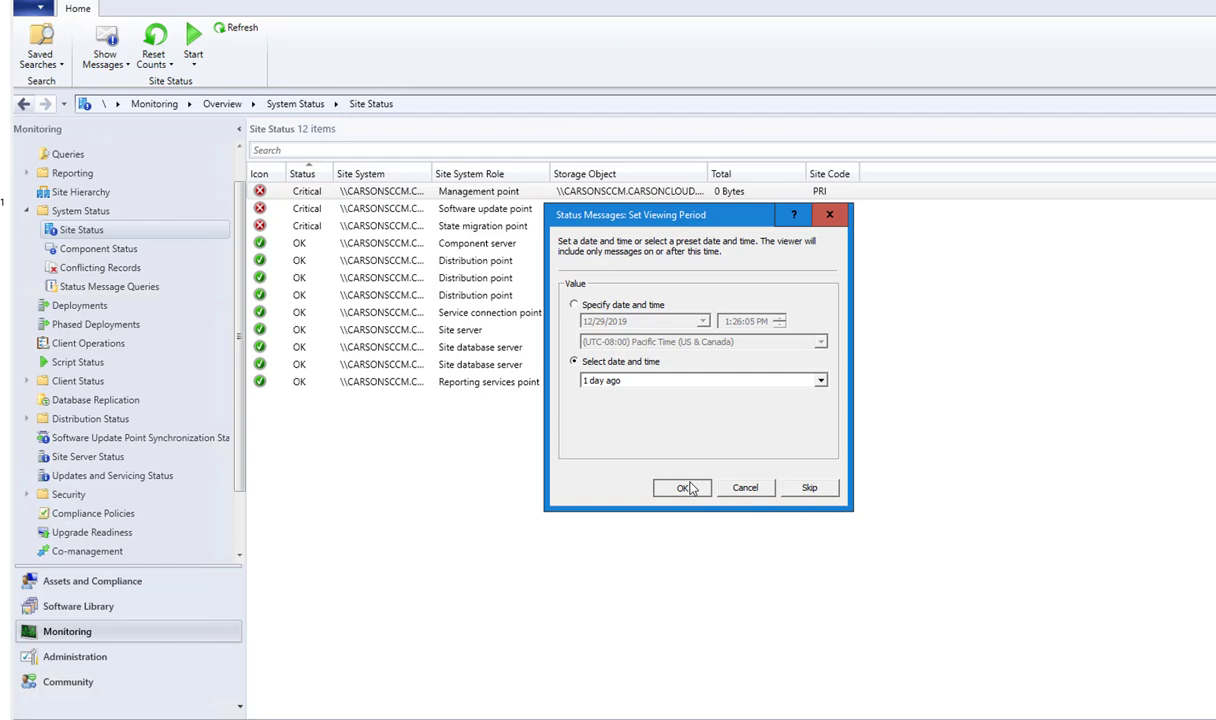
left_click(692, 484)
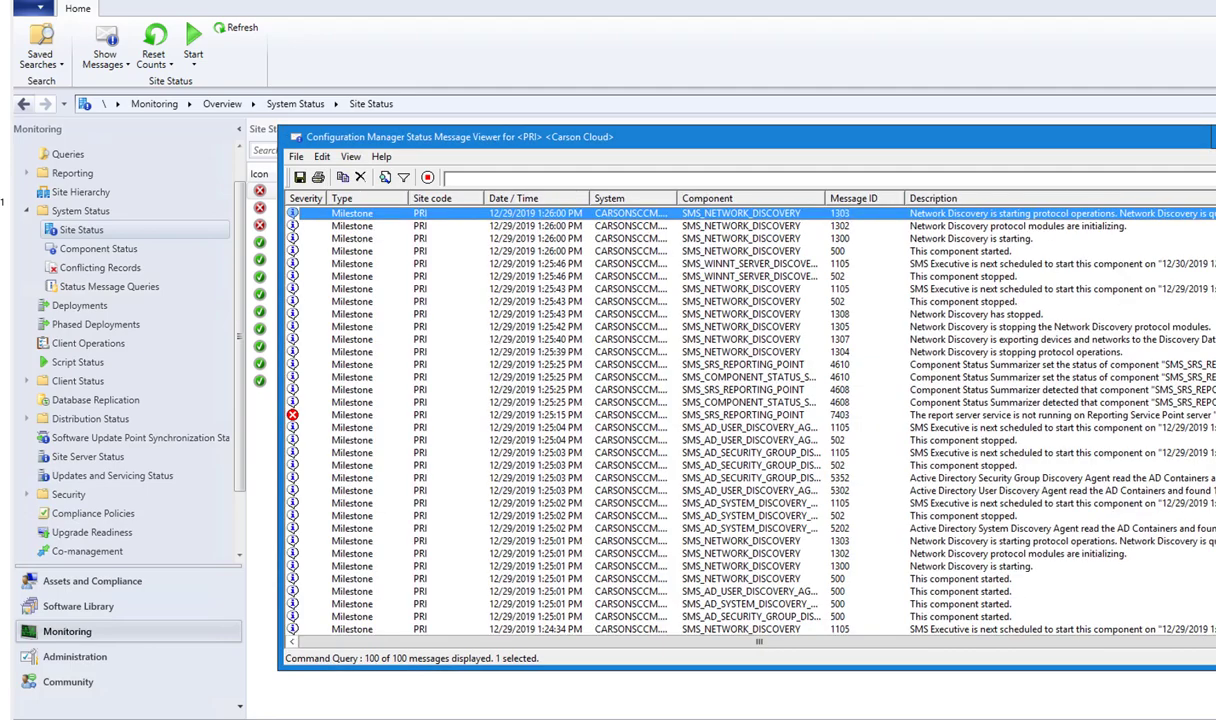
Read the details of the SMS_SRS_REPORTING_POINT error message and close the Status Message Viewer.
double_click(405, 414)
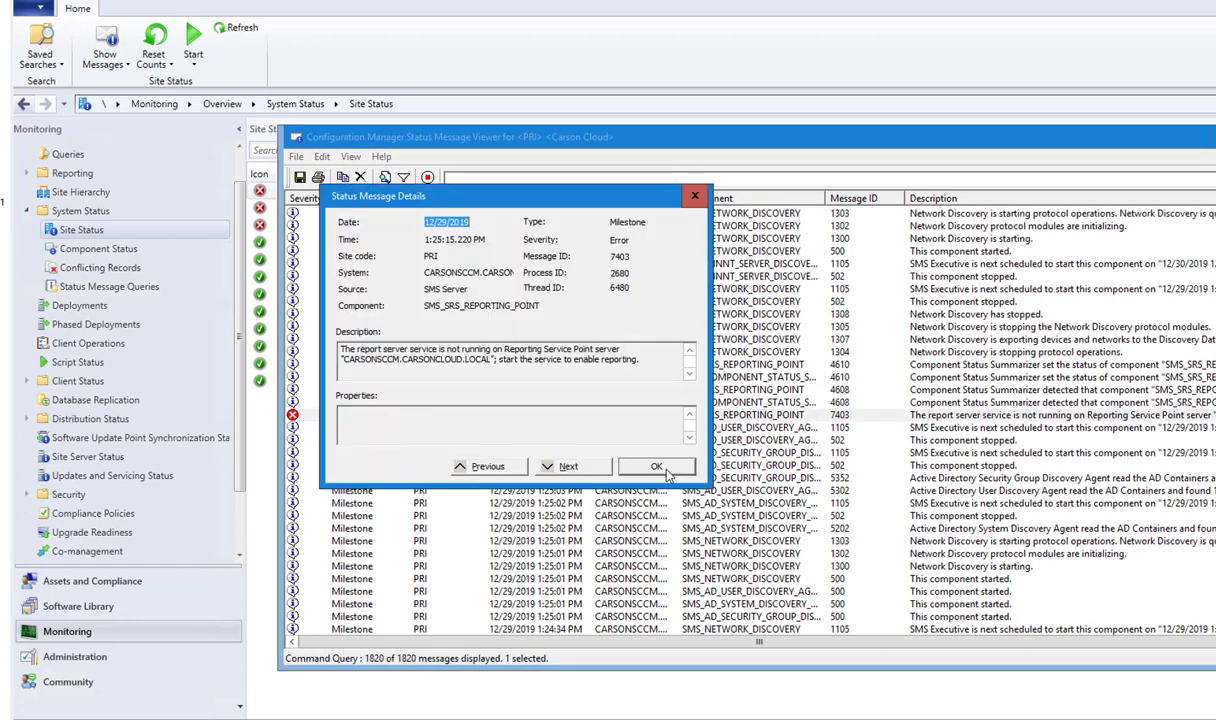
left_click(635, 466)
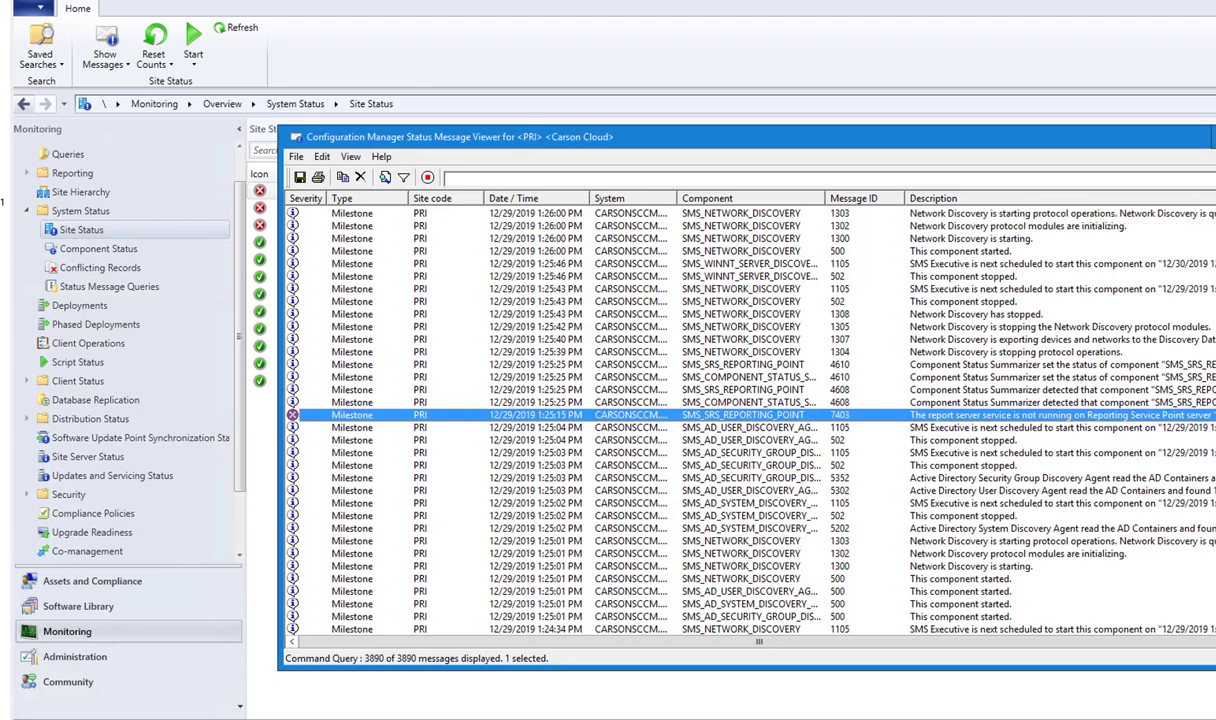
key("alt+F4")
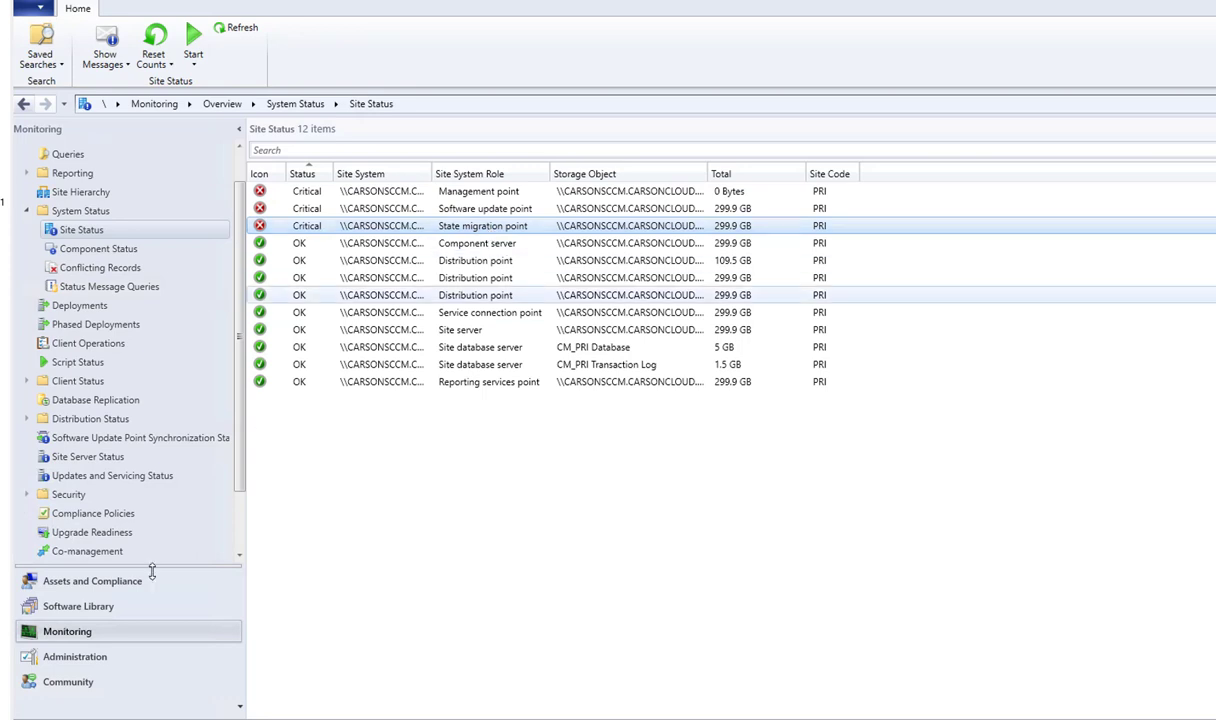
Check that the Administration, Assets and Compliance, and Software Library workspaces open in the console.
left_click(75, 656)
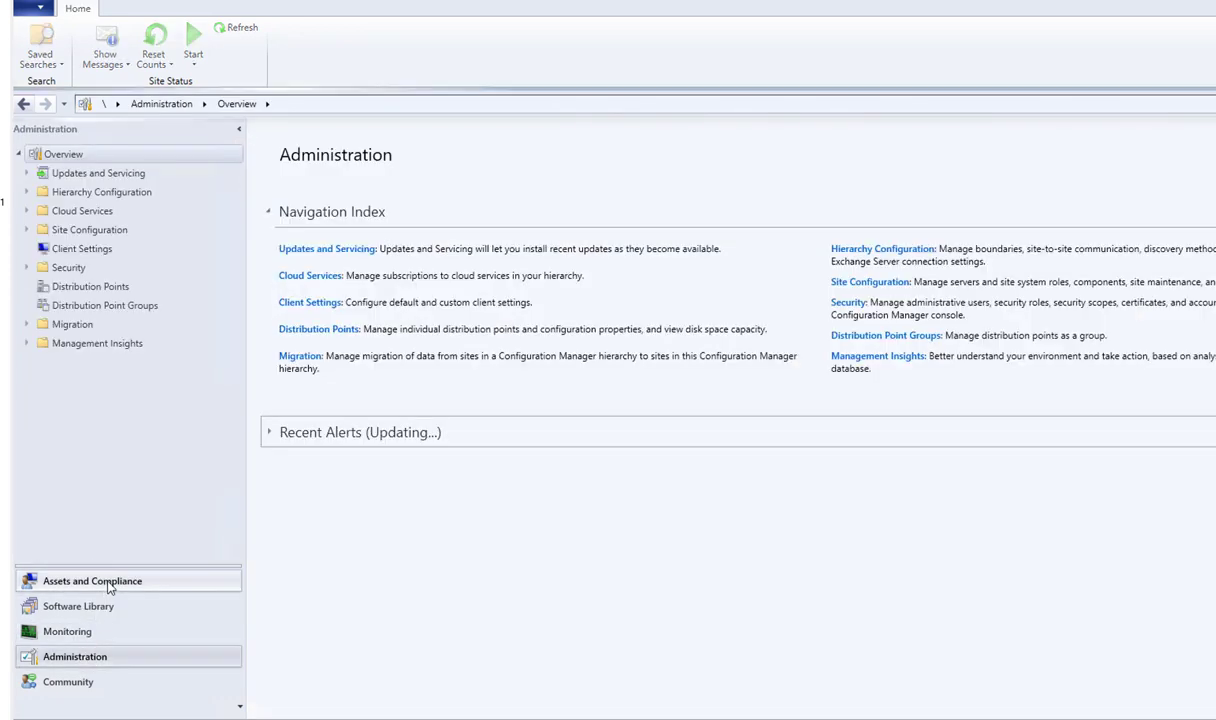
left_click(80, 581)
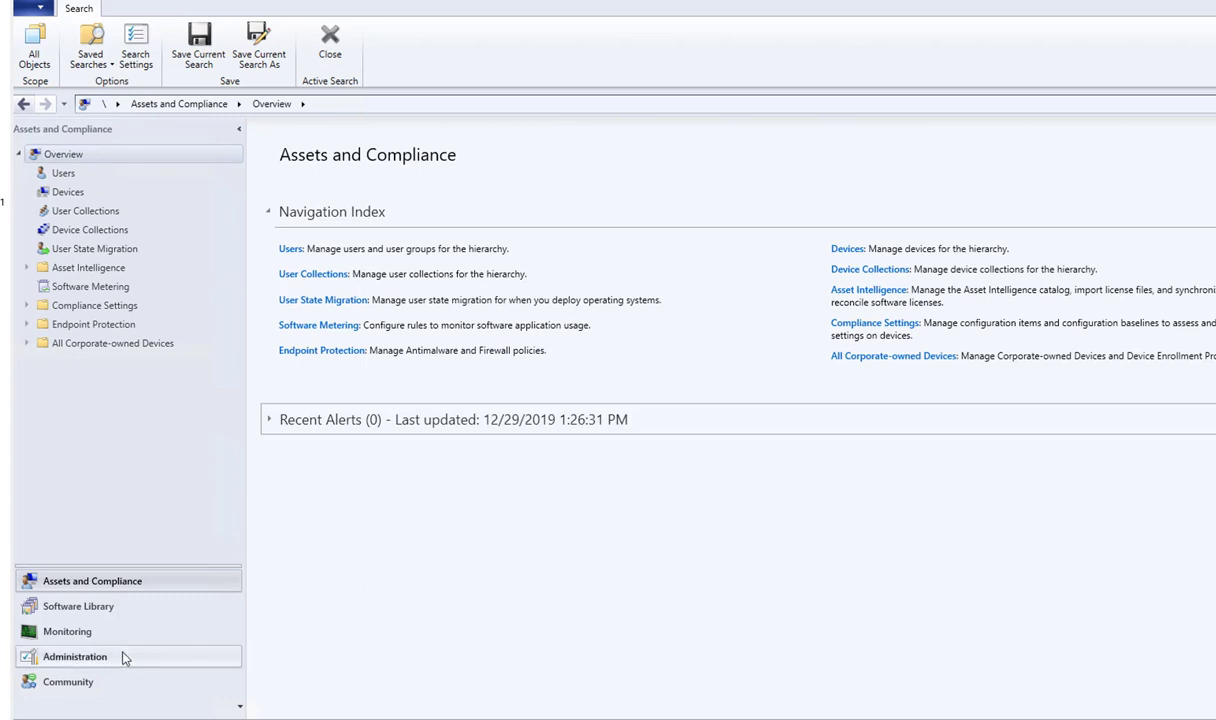
left_click(75, 656)
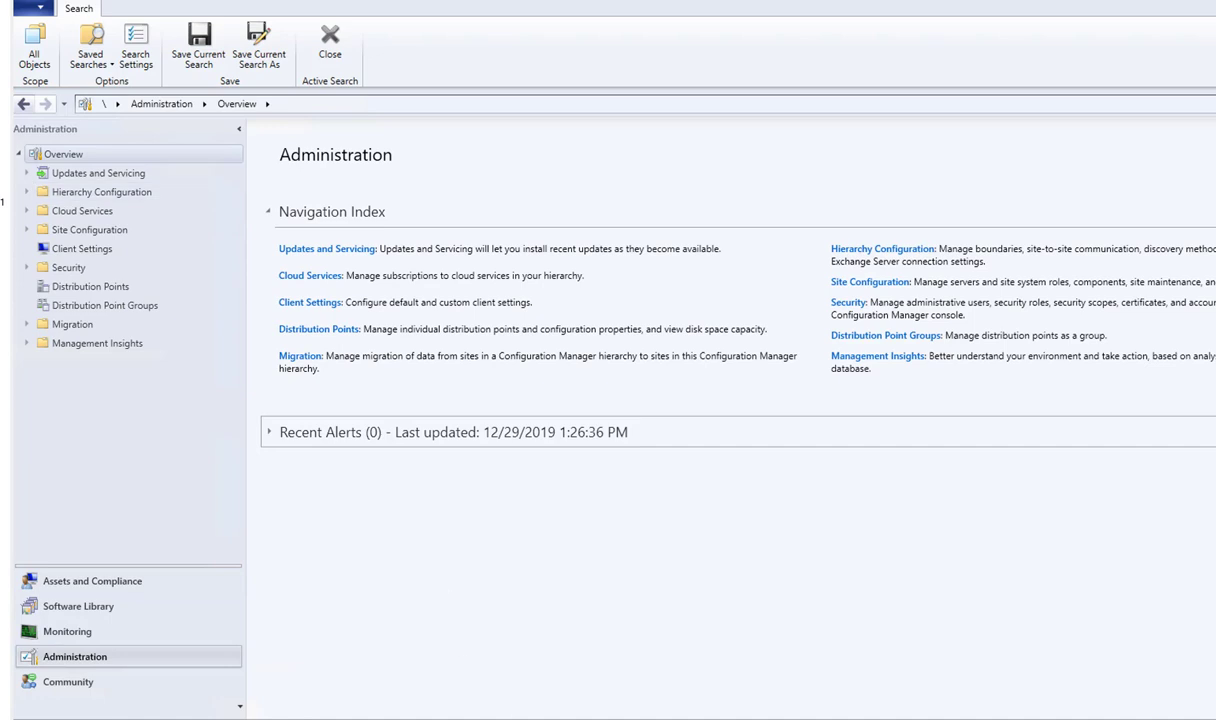
left_click(166, 603)
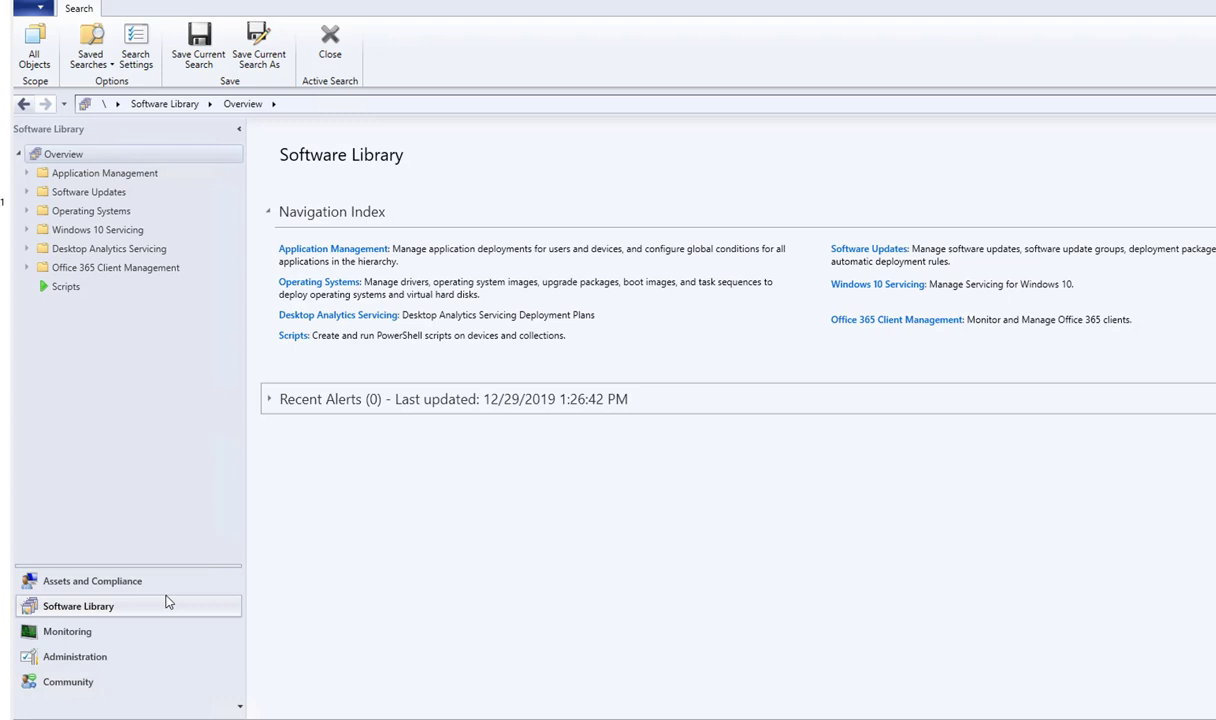
left_click(102, 656)
Return to Site Status in the Monitoring workspace, widen the Site System column and refresh the management point's status.
left_click(103, 632)
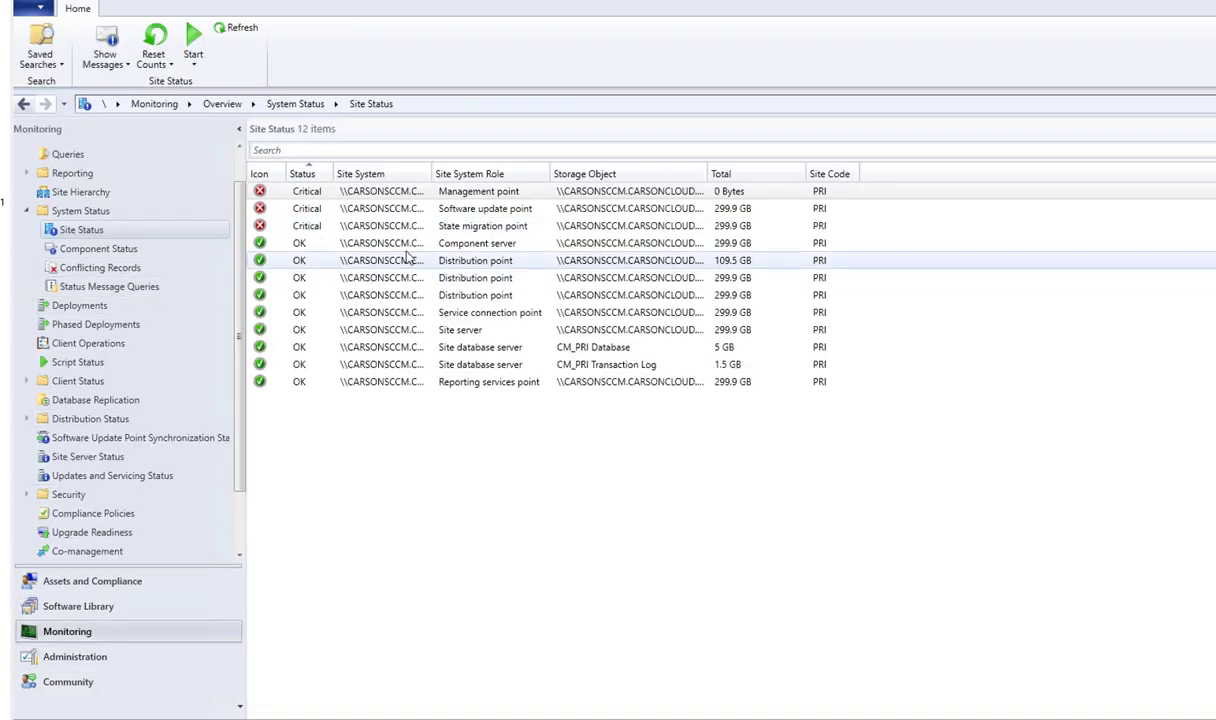
left_click(407, 199)
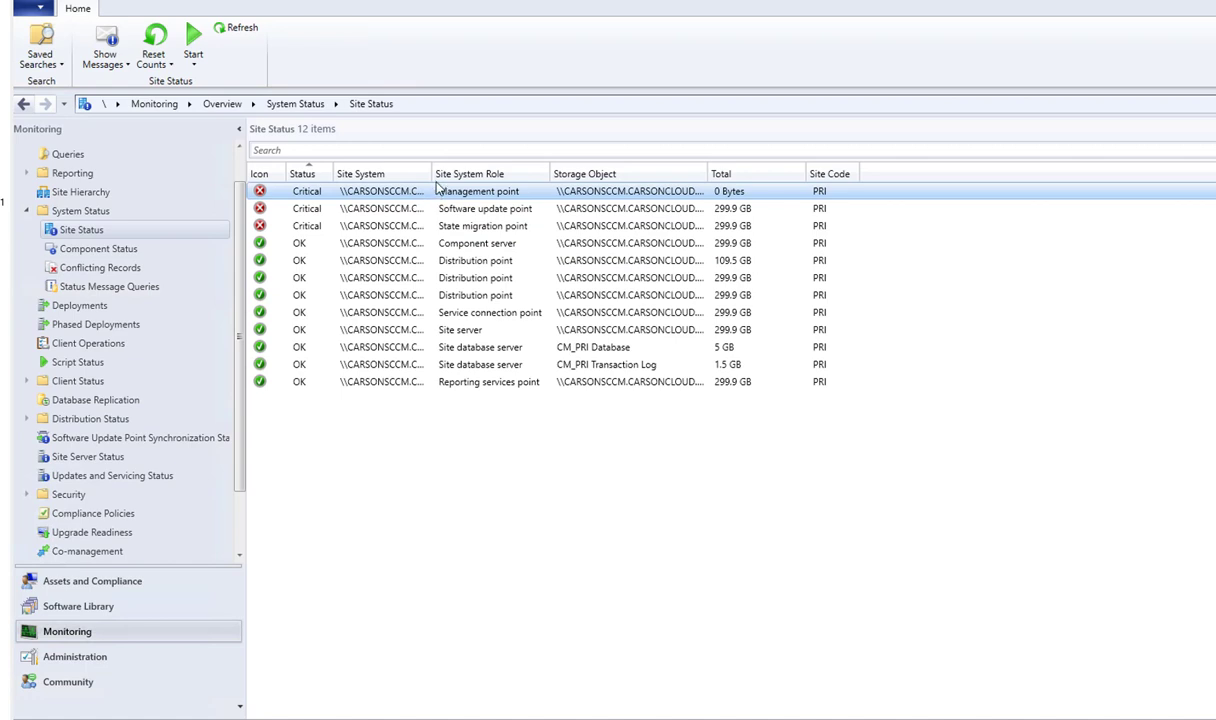
left_click_drag(432, 174, 495, 174)
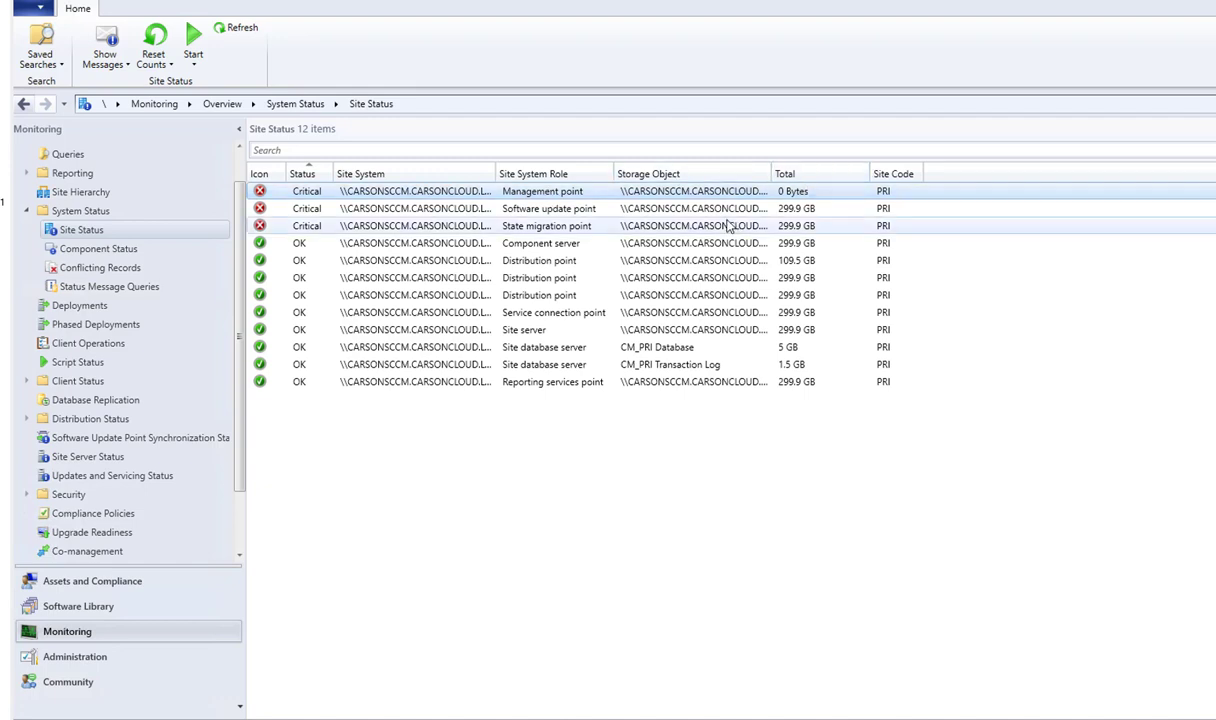
right_click(556, 193)
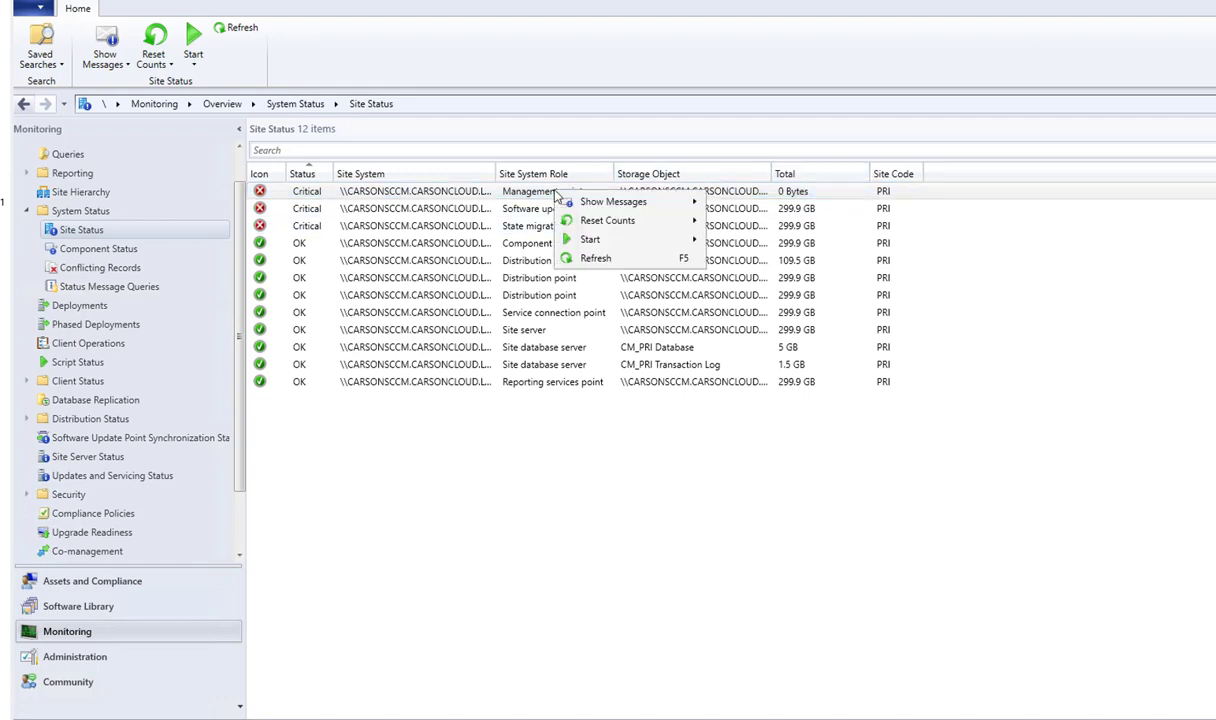
left_click(588, 258)
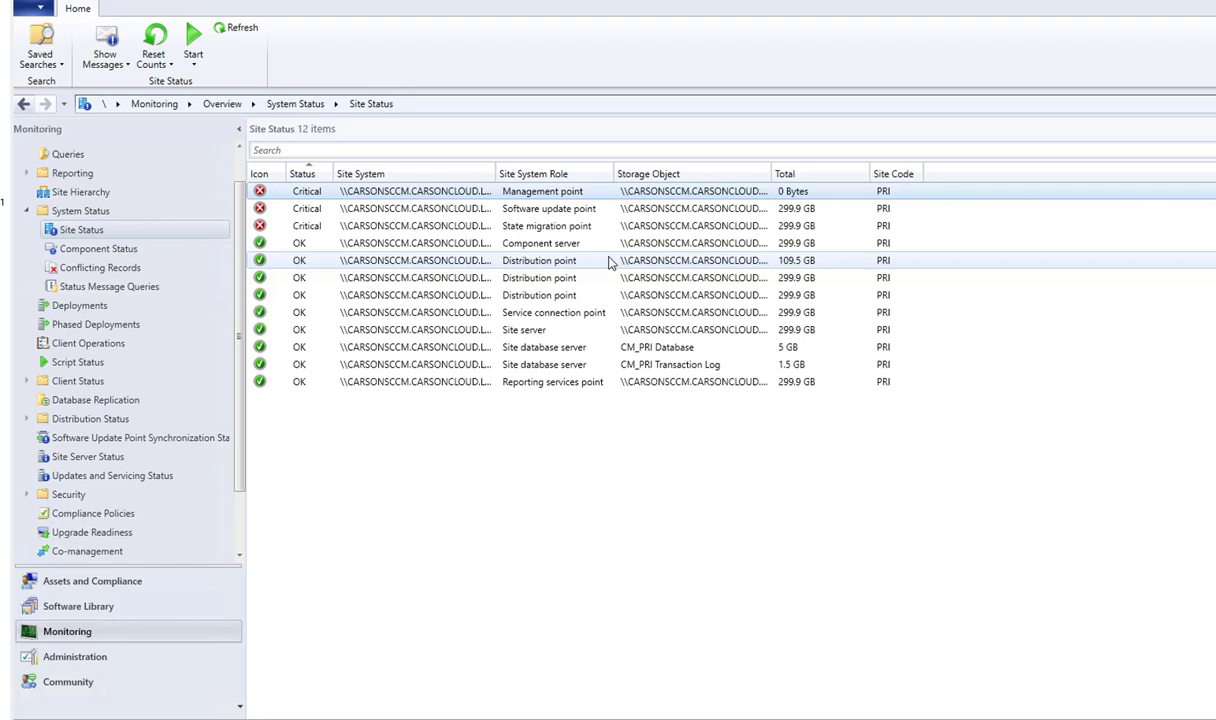
left_click(345, 231)
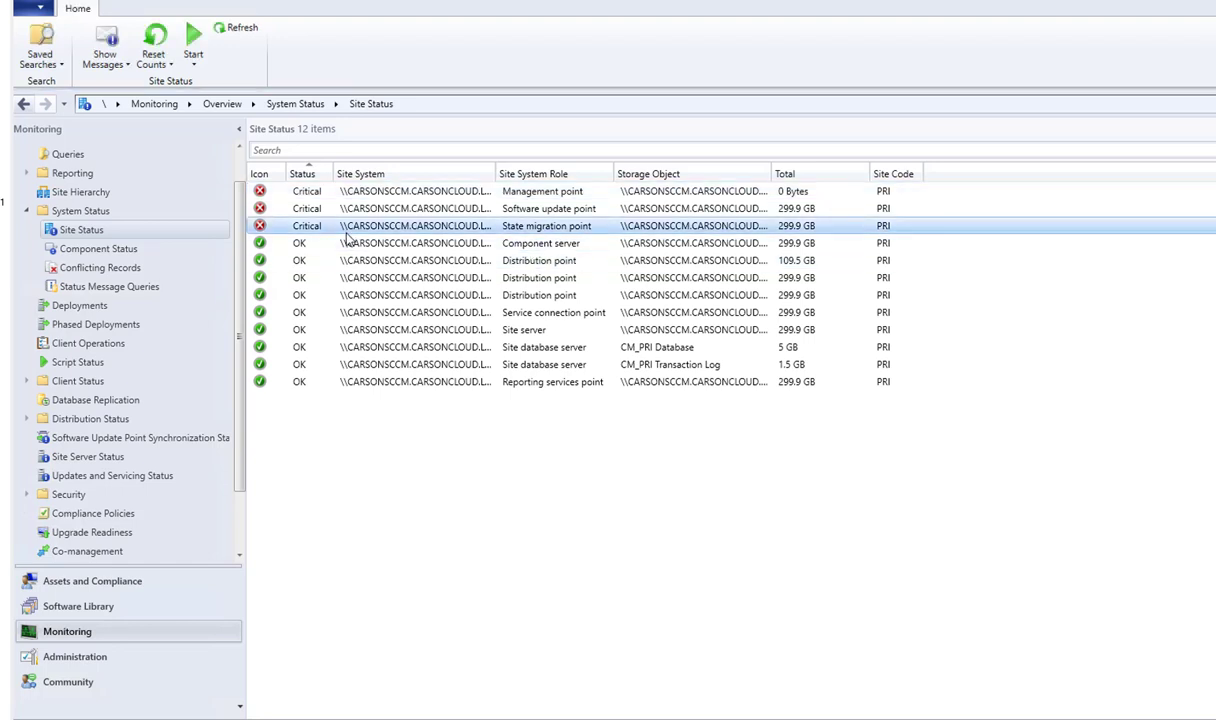